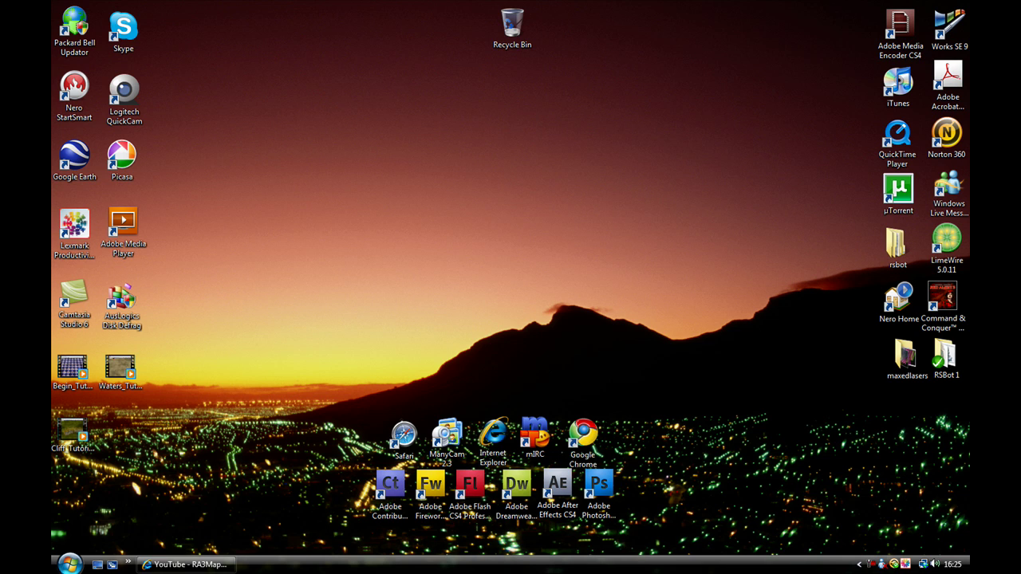
- Launch the Command & Conquer Red Alert 3 Worldbuilder, accept the EA Tools end user license and maximize the editor window
{"action": "left_click", "coordinate": [69, 564]}
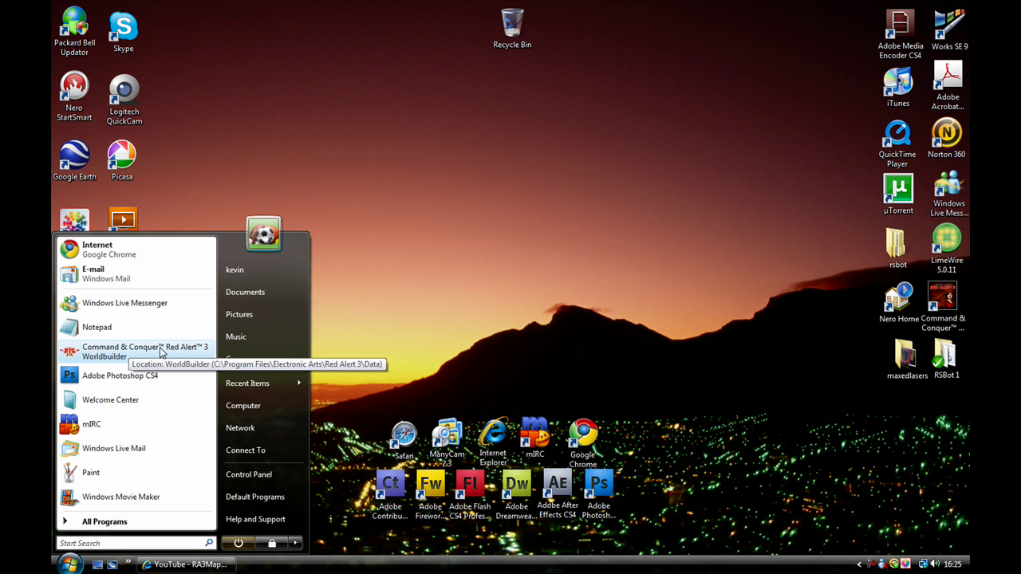
{"action": "left_click", "coordinate": [127, 351]}
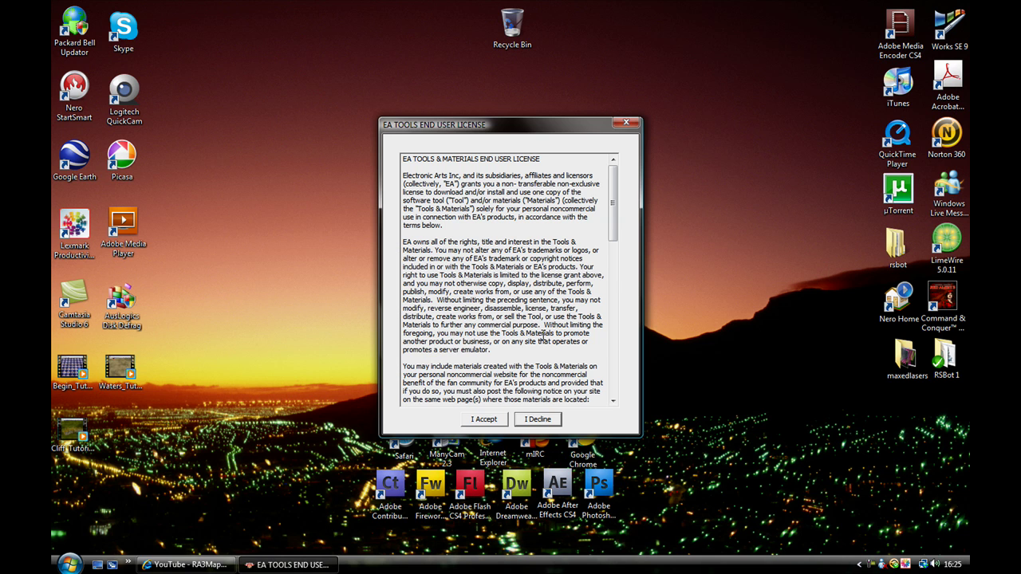
{"action": "left_click_drag", "start_coordinate": [613, 212], "coordinate": [588, 171]}
{"action": "left_click", "coordinate": [488, 421]}
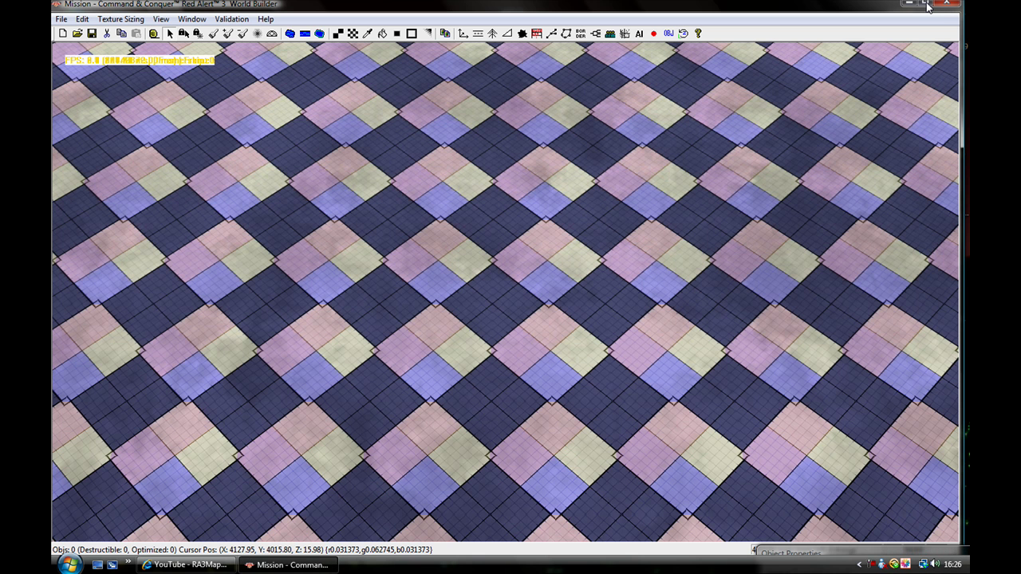
{"action": "left_click", "coordinate": [928, 6]}
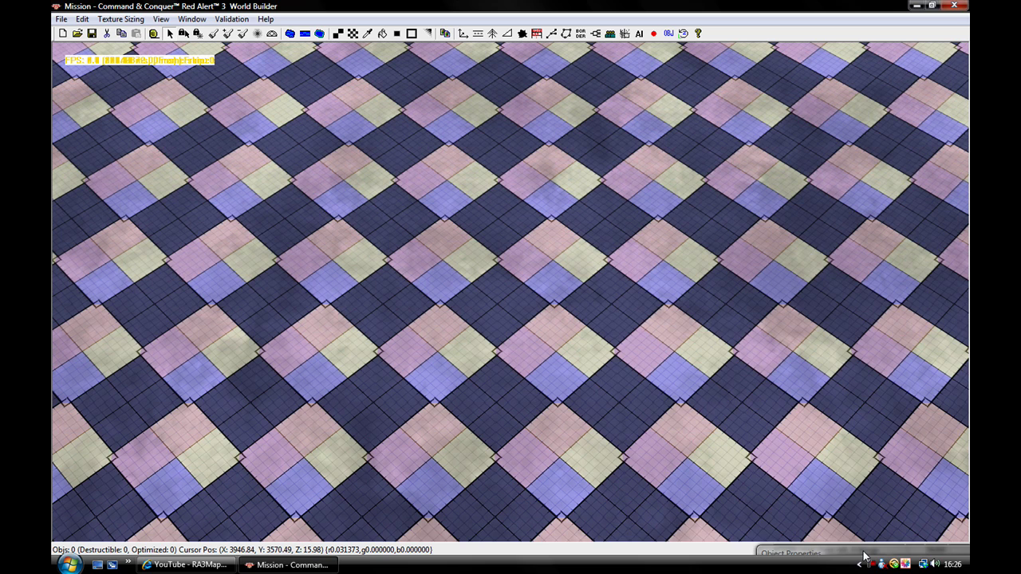
- Bring the Object Properties window into view to examine its general fields, and move it back out of the way
{"action": "left_click_drag", "start_coordinate": [864, 556], "coordinate": [713, 168]}
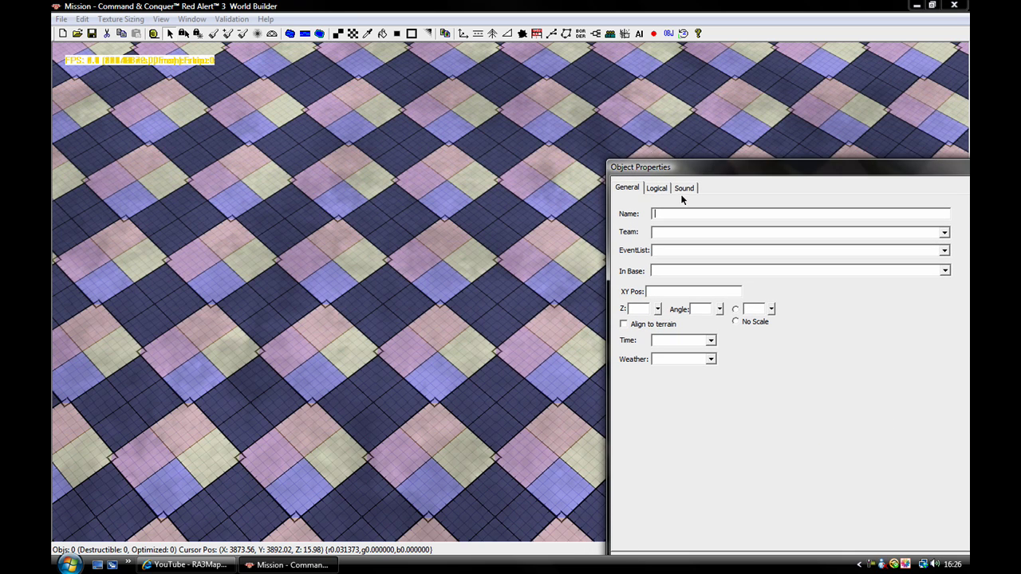
{"action": "left_click", "coordinate": [451, 272]}
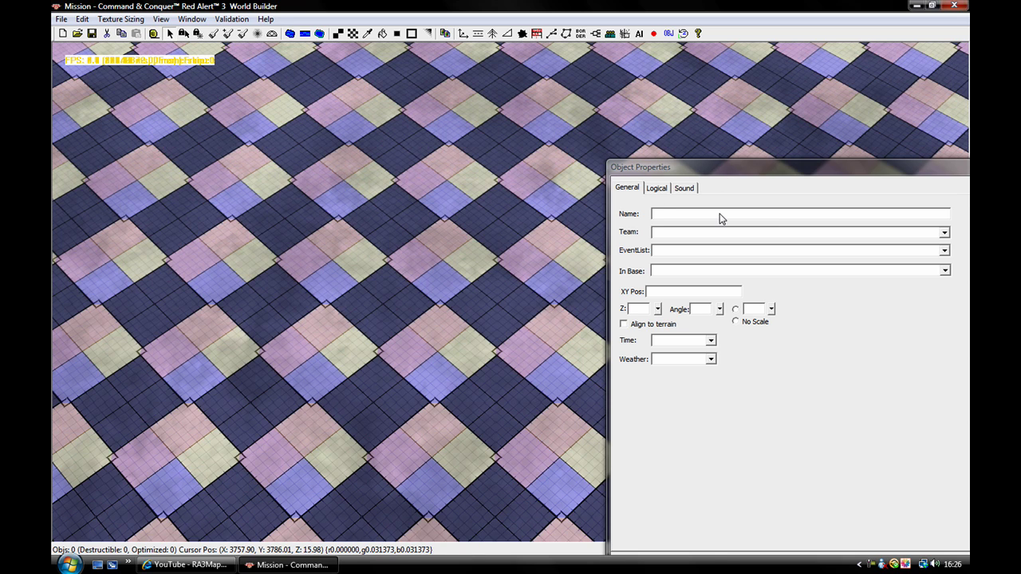
{"action": "left_click_drag", "start_coordinate": [720, 170], "coordinate": [809, 502]}
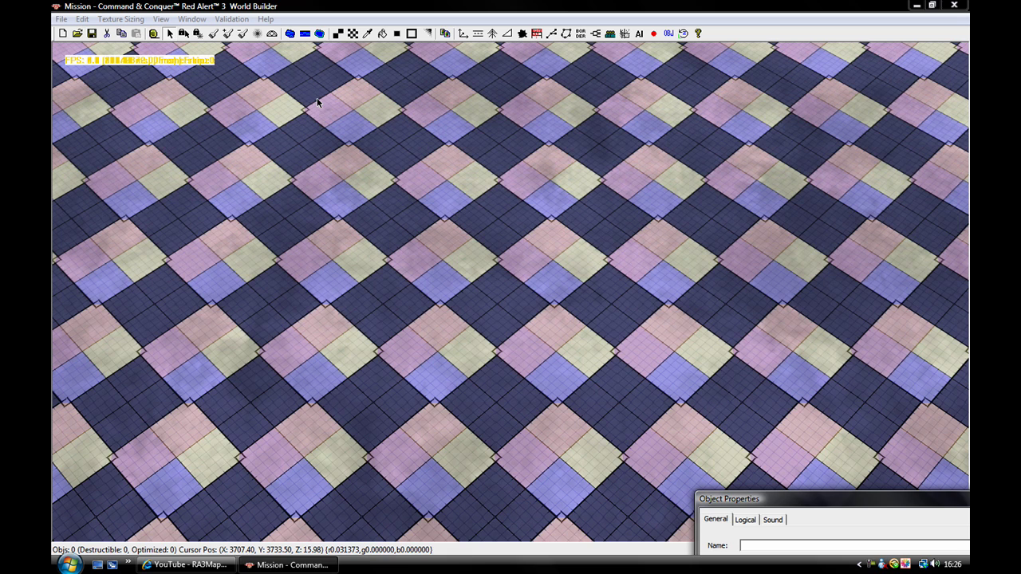
- Create a new map with a horizontal size of 300 and a vertical size of 300, keeping Object Properties clear of the terrain
{"action": "left_click", "coordinate": [61, 19]}
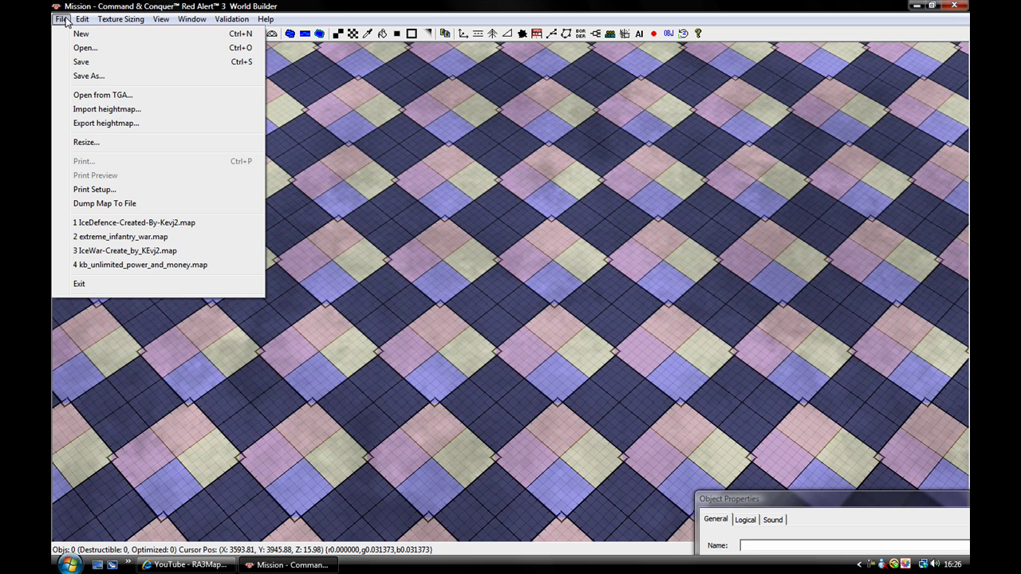
{"action": "left_click", "coordinate": [103, 35]}
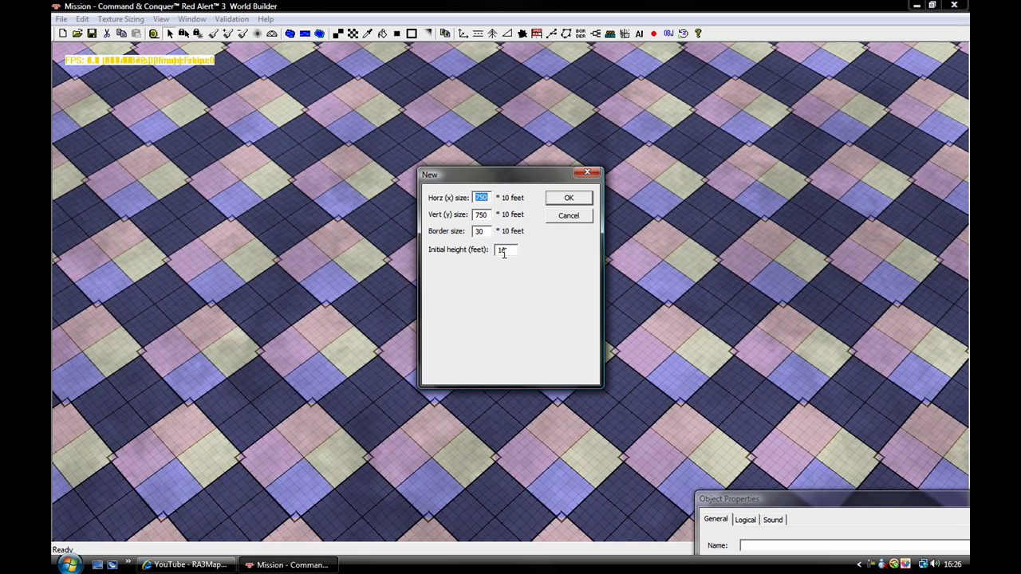
{"action": "type", "text": "300"}
{"action": "double_click", "coordinate": [483, 214]}
{"action": "type", "text": "300"}
{"action": "left_click", "coordinate": [569, 201]}
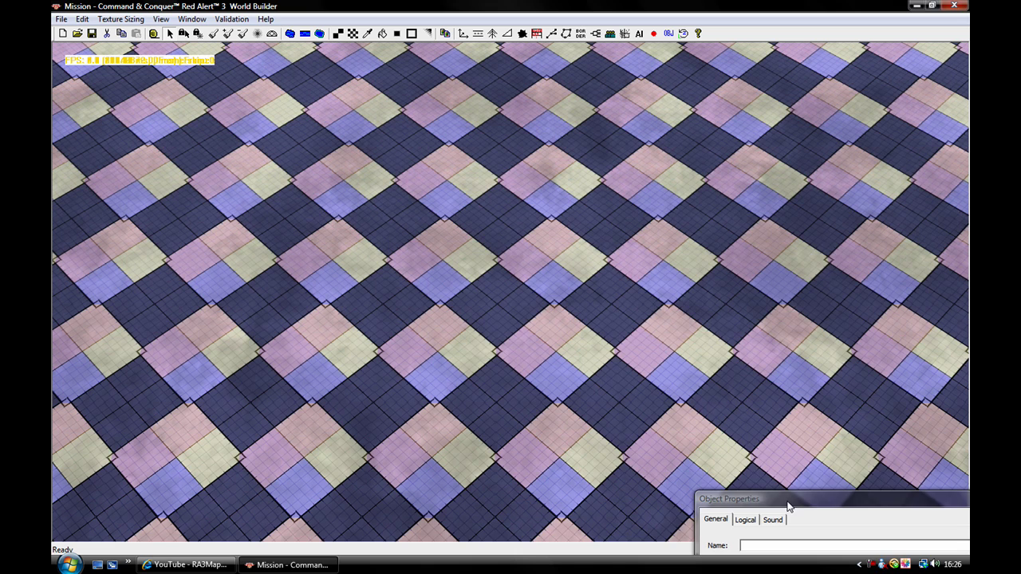
{"action": "left_click_drag", "start_coordinate": [788, 506], "coordinate": [972, 532]}
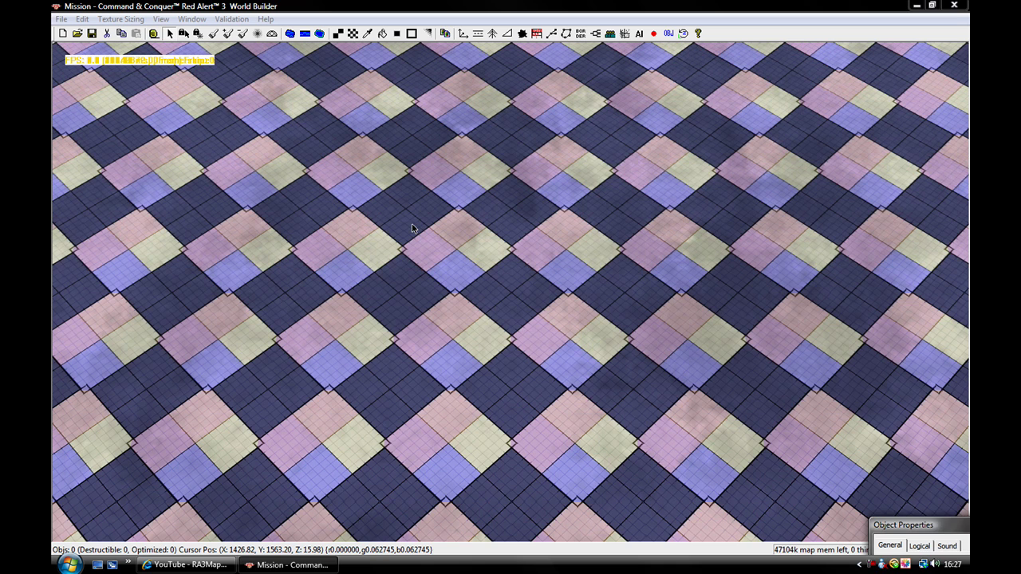
- Flood-fill the whole terrain with the grass_newyork01-256 texture from the New_York folder
{"action": "scroll", "coordinate": [413, 229], "scroll_direction": "down", "scroll_amount": 3}
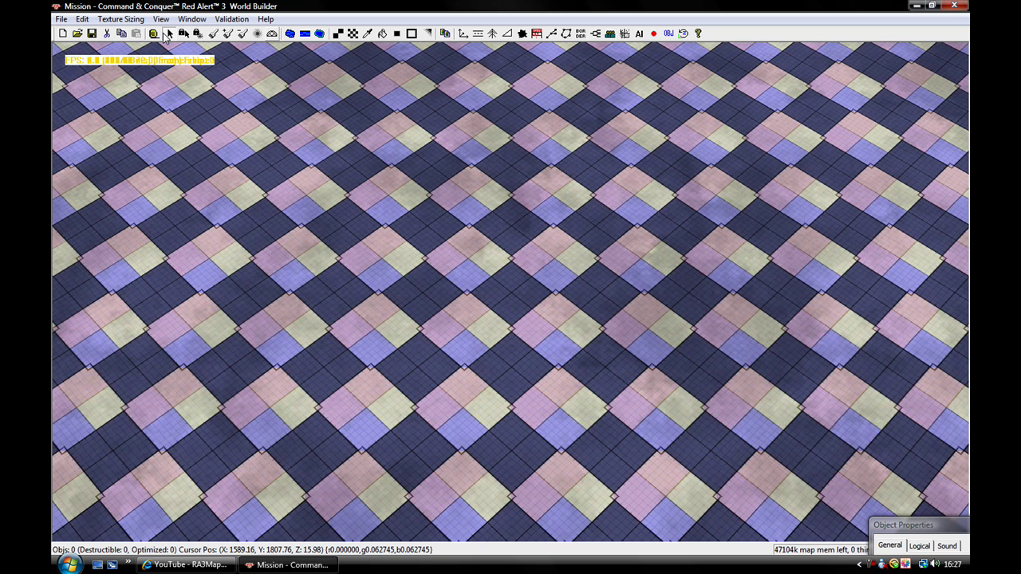
{"action": "left_click", "coordinate": [383, 33]}
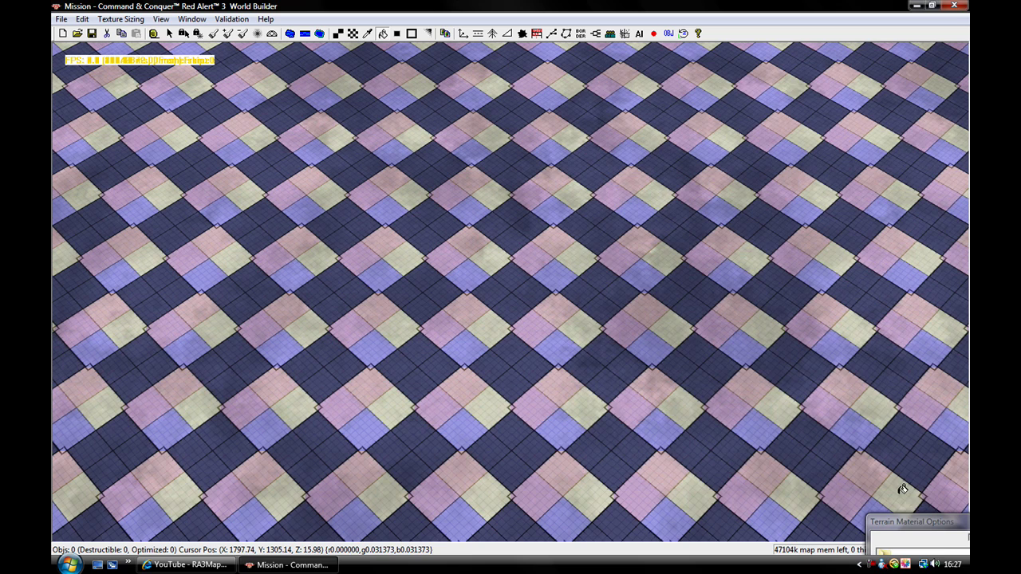
{"action": "left_click_drag", "start_coordinate": [916, 527], "coordinate": [548, 148]}
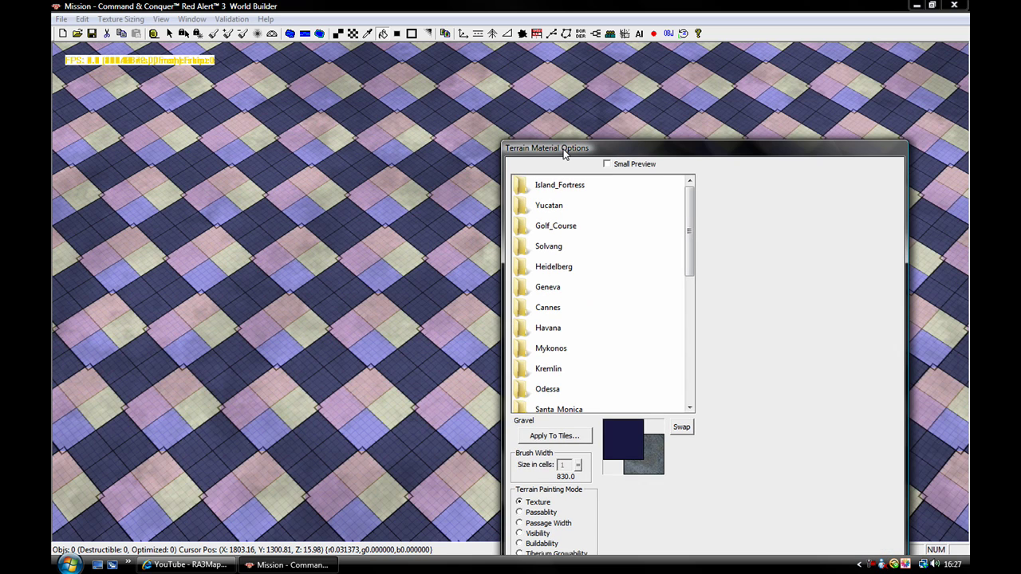
{"action": "left_click_drag", "start_coordinate": [689, 211], "coordinate": [690, 248]}
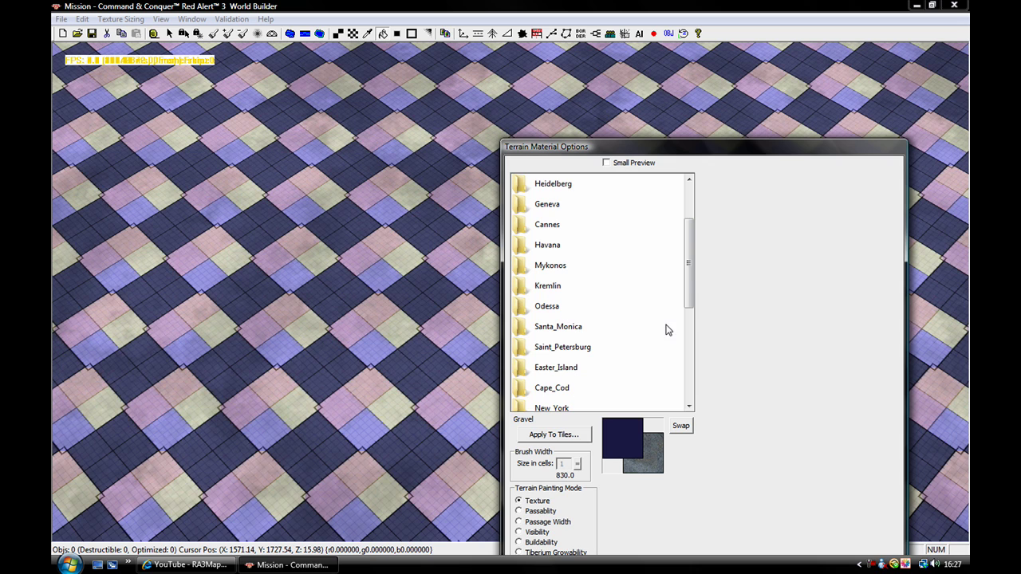
{"action": "left_click_drag", "start_coordinate": [691, 283], "coordinate": [682, 301]}
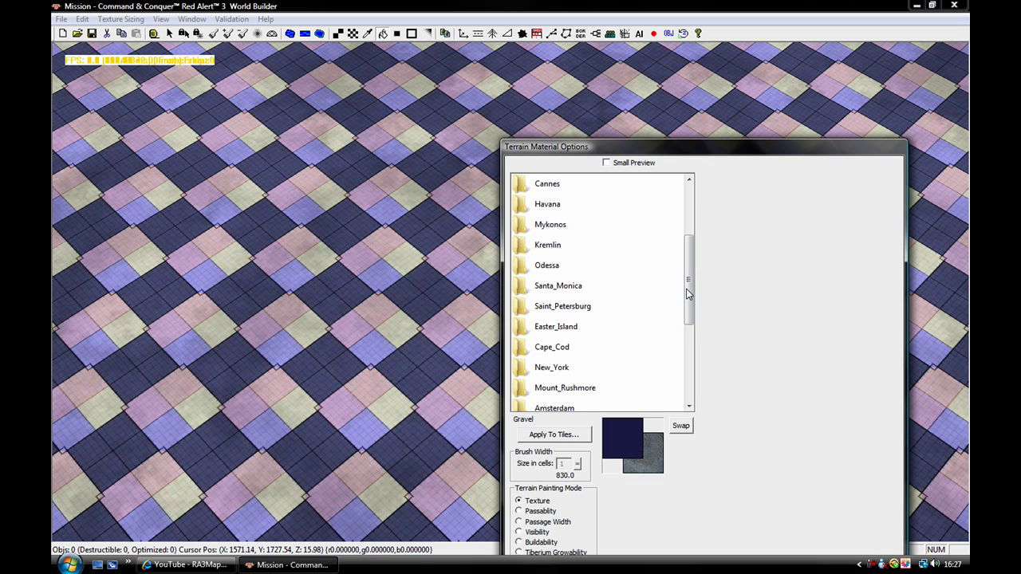
{"action": "scroll", "coordinate": [533, 313], "scroll_direction": "down", "scroll_amount": 2}
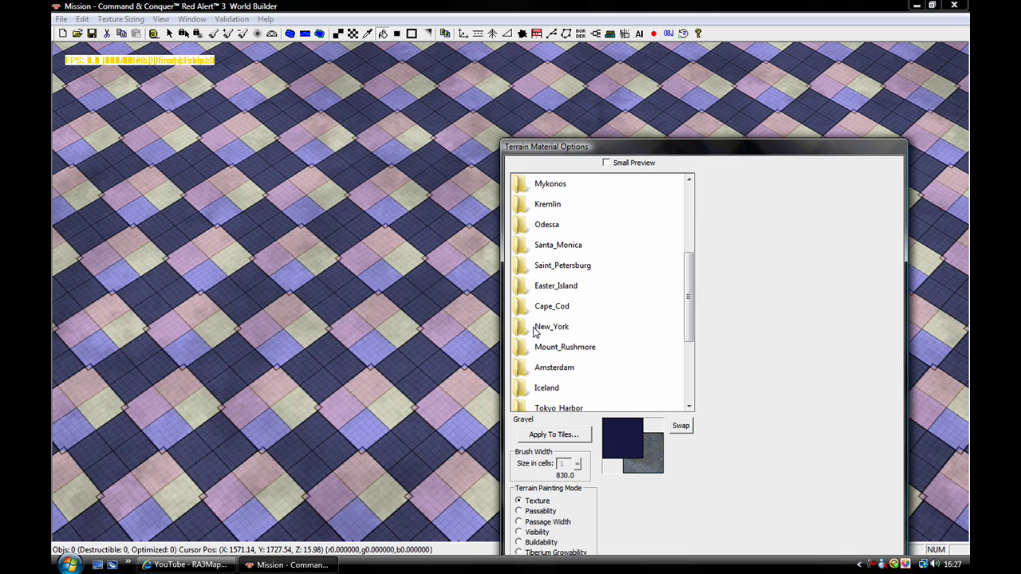
{"action": "double_click", "coordinate": [531, 328]}
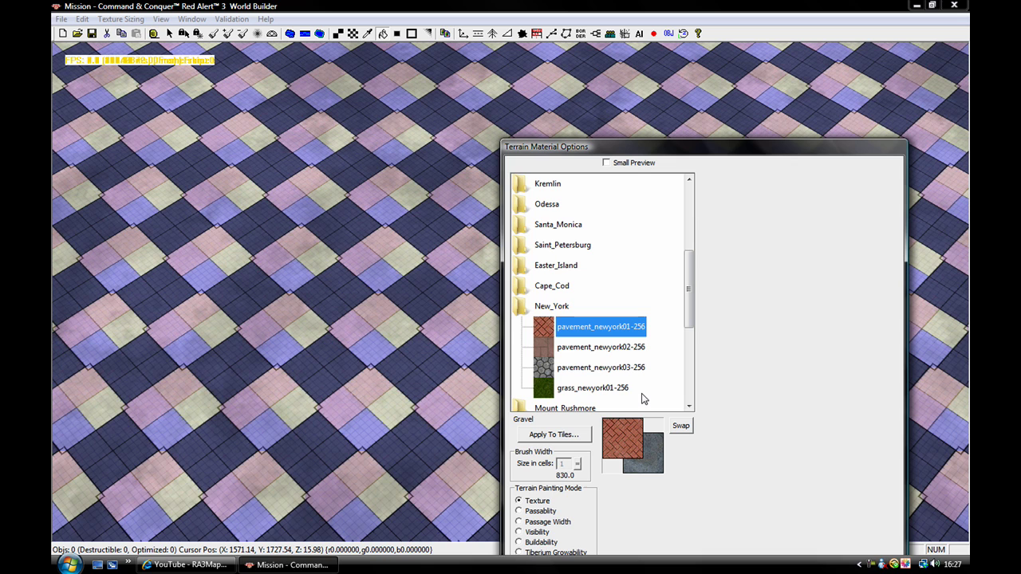
{"action": "left_click", "coordinate": [560, 390]}
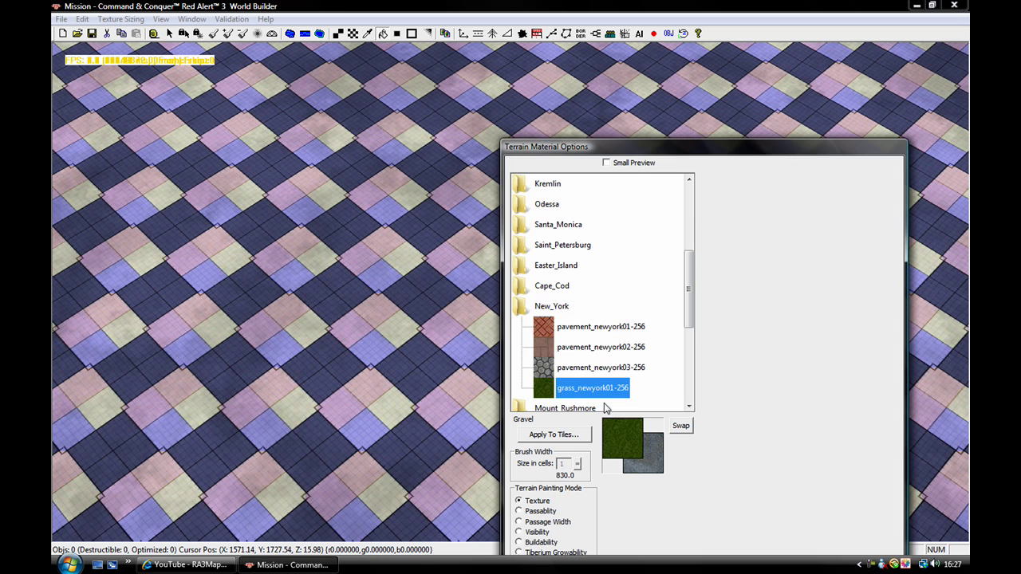
{"action": "left_click_drag", "start_coordinate": [606, 151], "coordinate": [766, 255]}
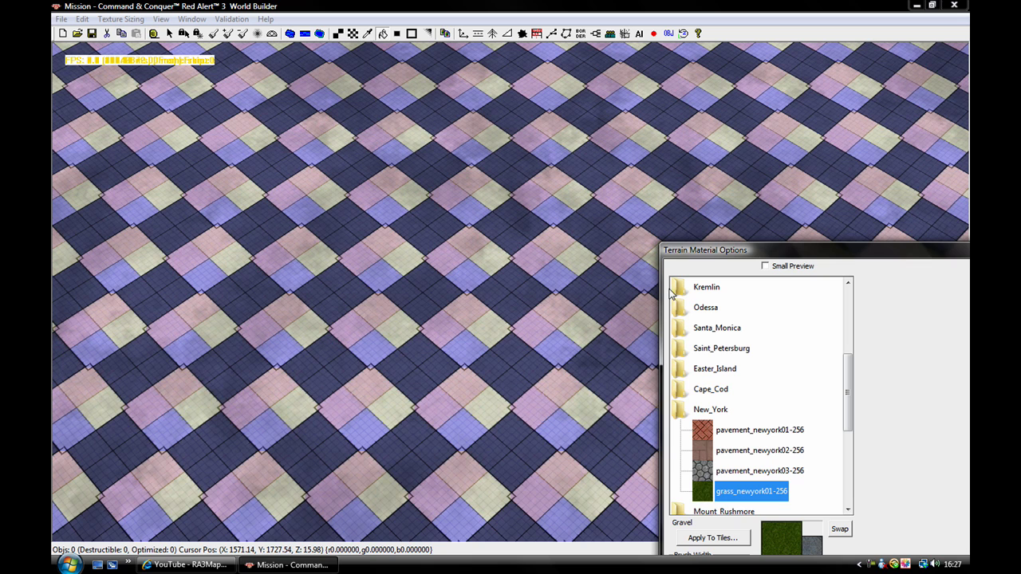
{"action": "left_click", "coordinate": [435, 297]}
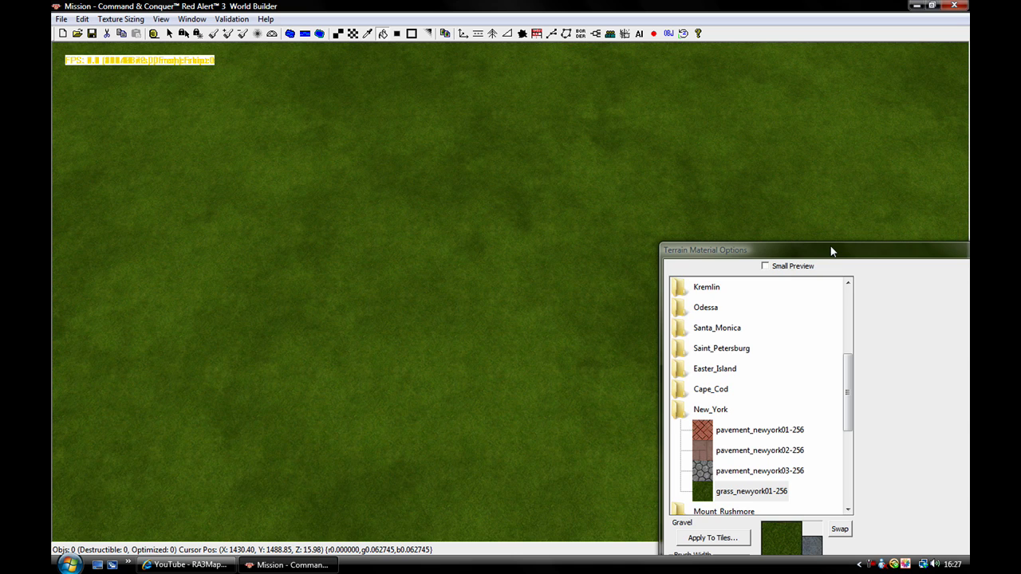
{"action": "left_click_drag", "start_coordinate": [831, 248], "coordinate": [950, 528]}
{"action": "right_click", "coordinate": [503, 379]}
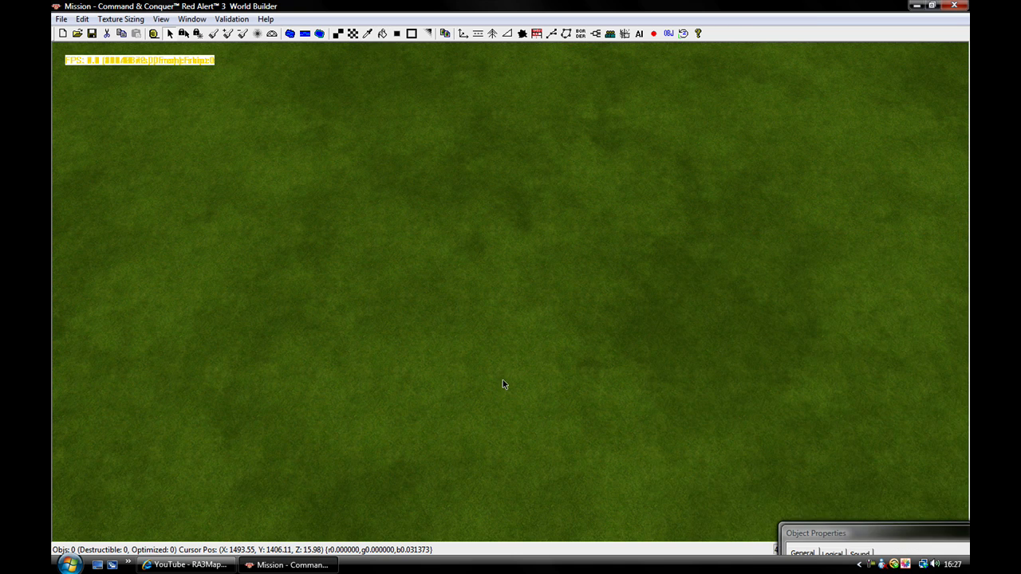
- With the entire map in view, hide the map boundaries and show them again
{"action": "scroll", "coordinate": [521, 327], "scroll_direction": "down", "scroll_amount": 5}
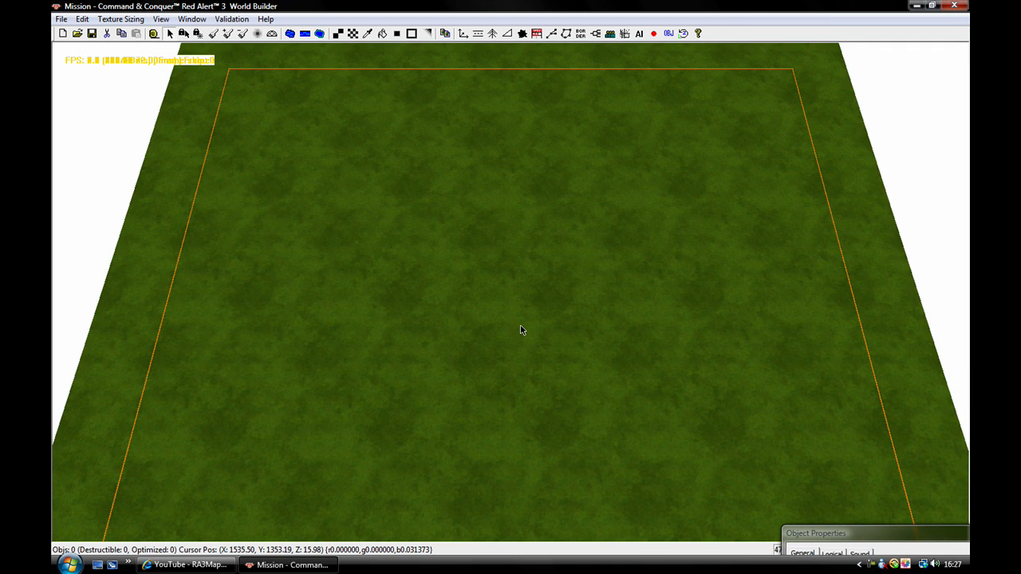
{"action": "scroll", "coordinate": [521, 330], "scroll_direction": "down", "scroll_amount": 3}
{"action": "right_click_drag", "start_coordinate": [521, 327], "coordinate": [511, 172]}
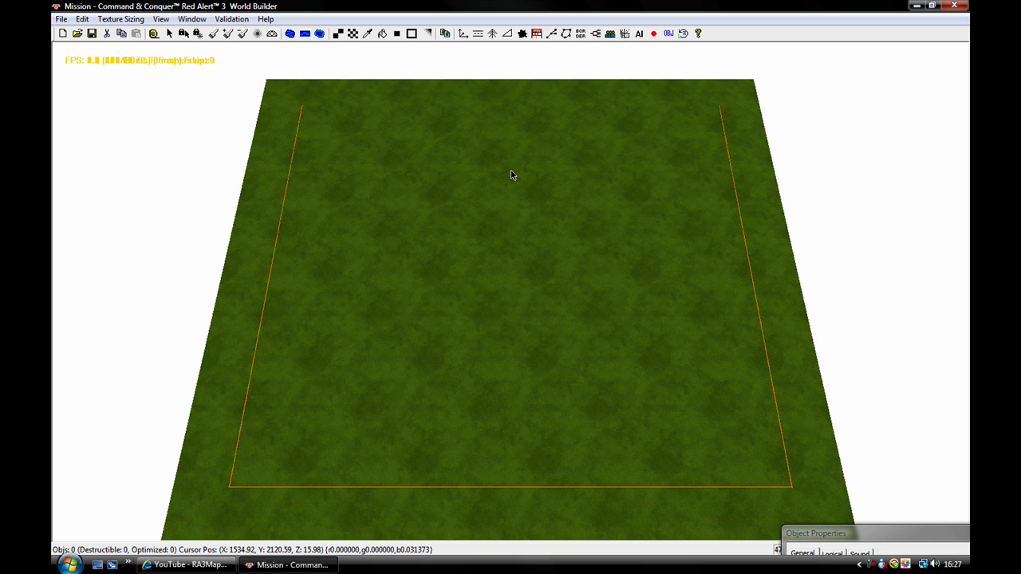
{"action": "middle_click_drag", "start_coordinate": [512, 174], "coordinate": [509, 171]}
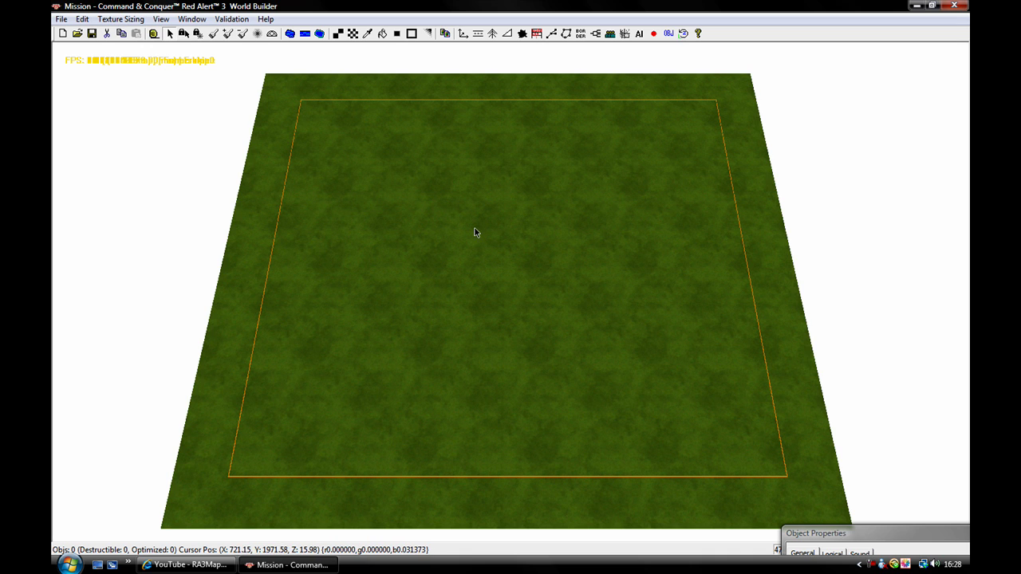
{"action": "left_click", "coordinate": [162, 20]}
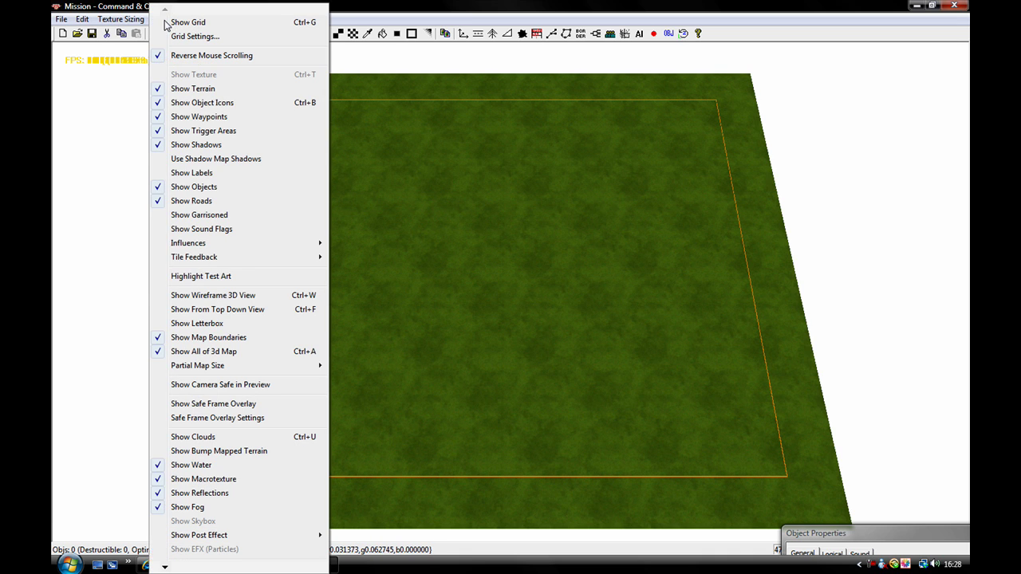
{"action": "left_click", "coordinate": [240, 339]}
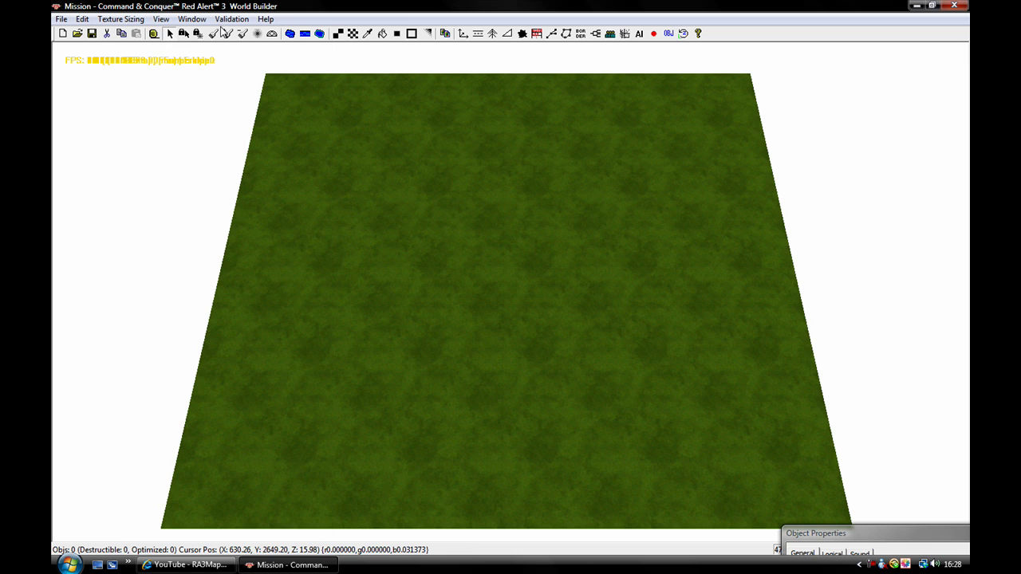
{"action": "left_click", "coordinate": [163, 20]}
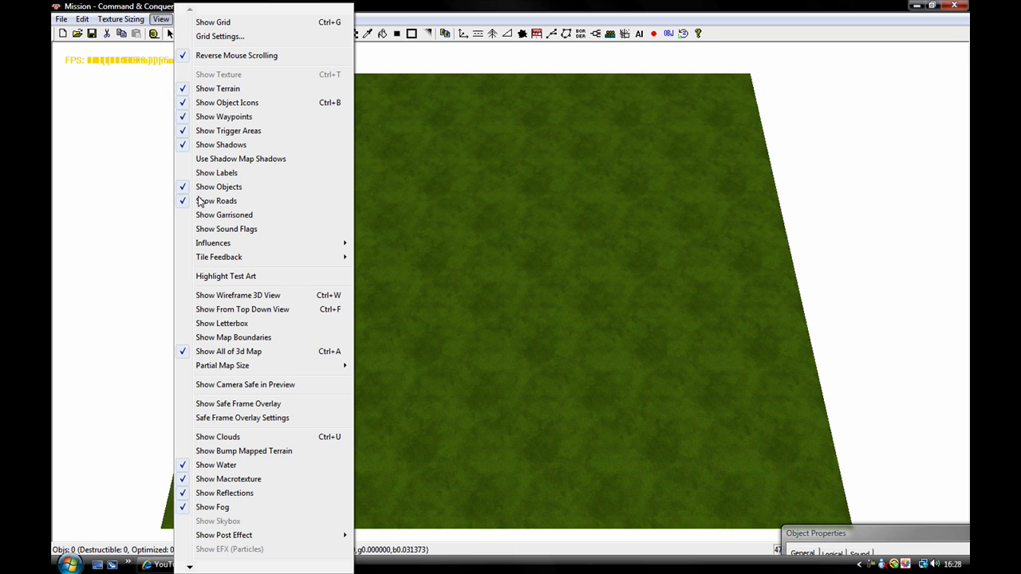
{"action": "left_click", "coordinate": [239, 339]}
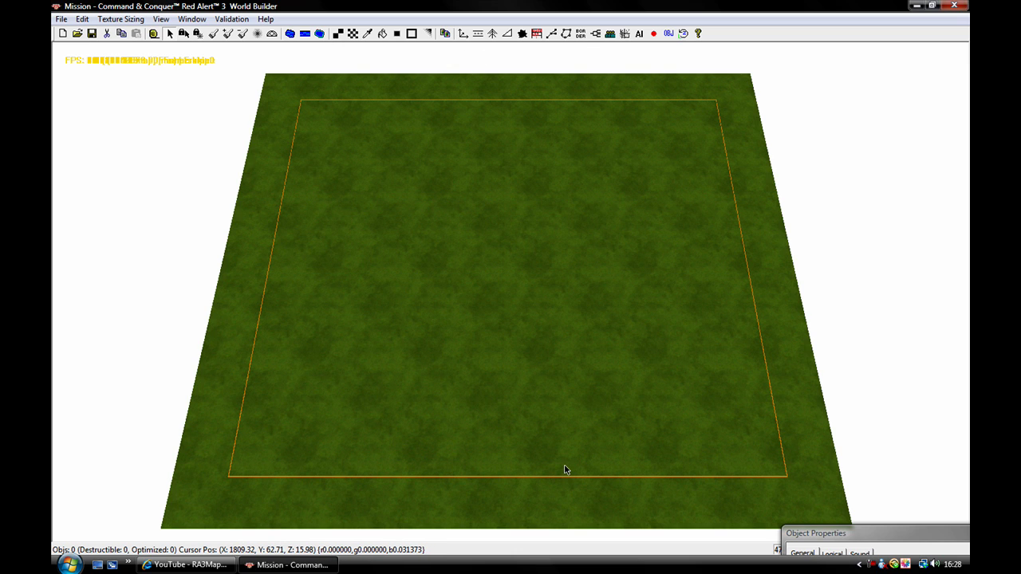
- Activate the Height Brush with its options in view, and set the brush width to 37 cells and the feather width to 3 cells
{"action": "left_click", "coordinate": [216, 34]}
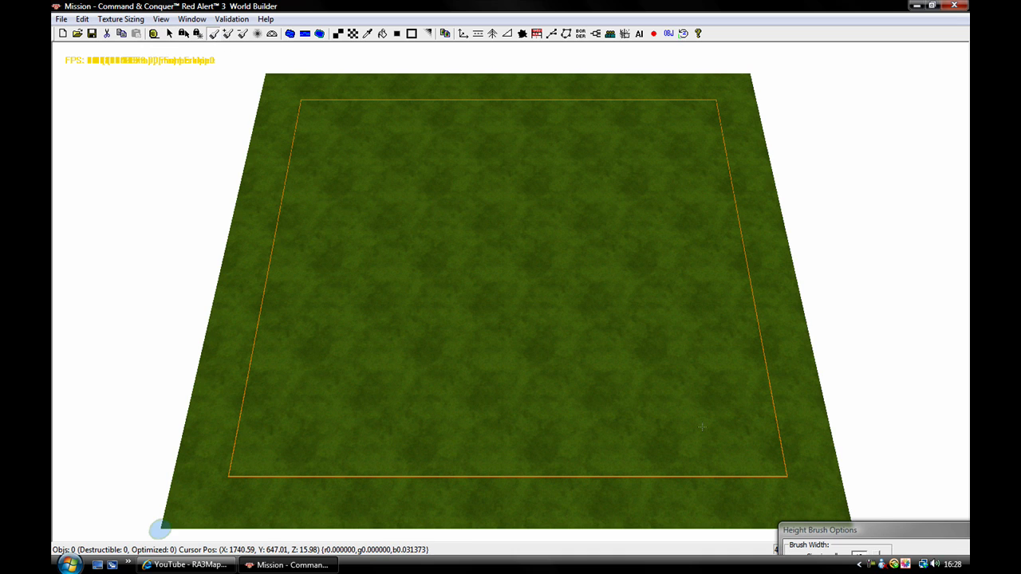
{"action": "left_click_drag", "start_coordinate": [862, 529], "coordinate": [693, 186]}
{"action": "mouse_move", "coordinate": [688, 235]}
{"action": "left_mouse_down"}
{"action": "mouse_move", "coordinate": [749, 167]}
{"action": "mouse_move", "coordinate": [779, 275]}
{"action": "left_mouse_up"}
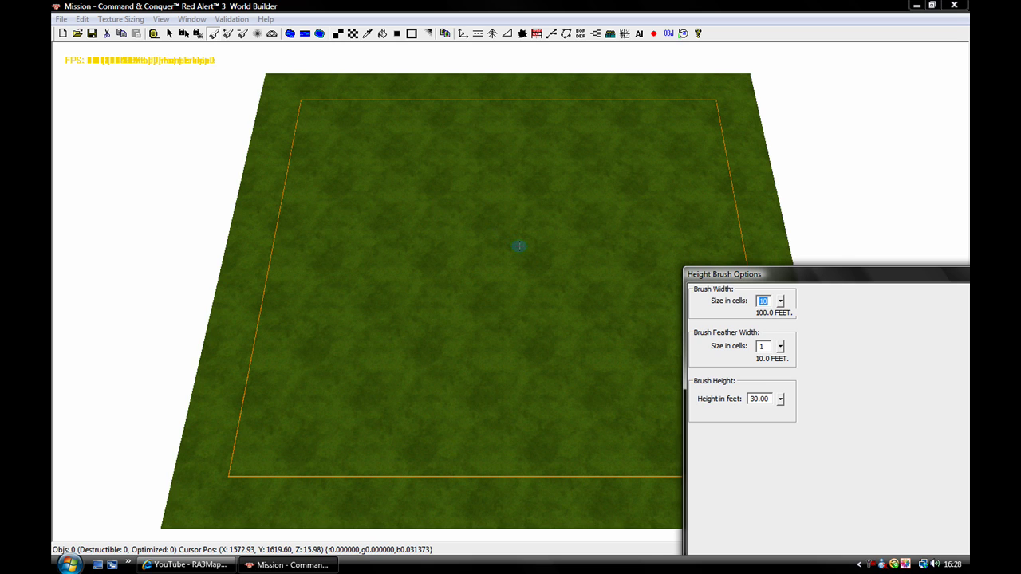
{"action": "mouse_move", "coordinate": [781, 305]}
{"action": "left_mouse_down"}
{"action": "mouse_move", "coordinate": [761, 281]}
{"action": "mouse_move", "coordinate": [783, 315]}
{"action": "mouse_move", "coordinate": [736, 318]}
{"action": "mouse_move", "coordinate": [784, 315]}
{"action": "mouse_move", "coordinate": [727, 319]}
{"action": "left_mouse_up"}
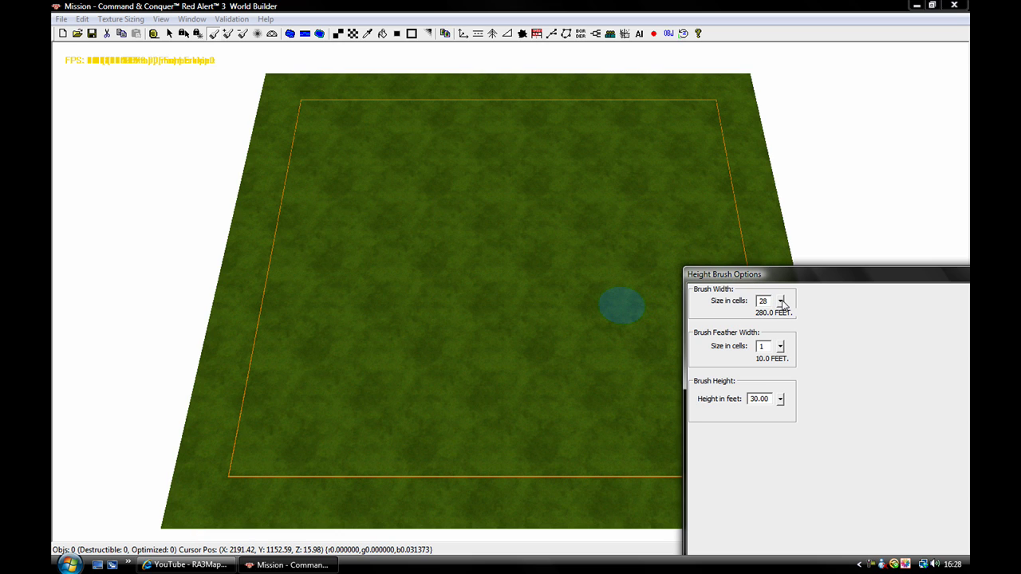
{"action": "left_click_drag", "start_coordinate": [782, 303], "coordinate": [782, 295]}
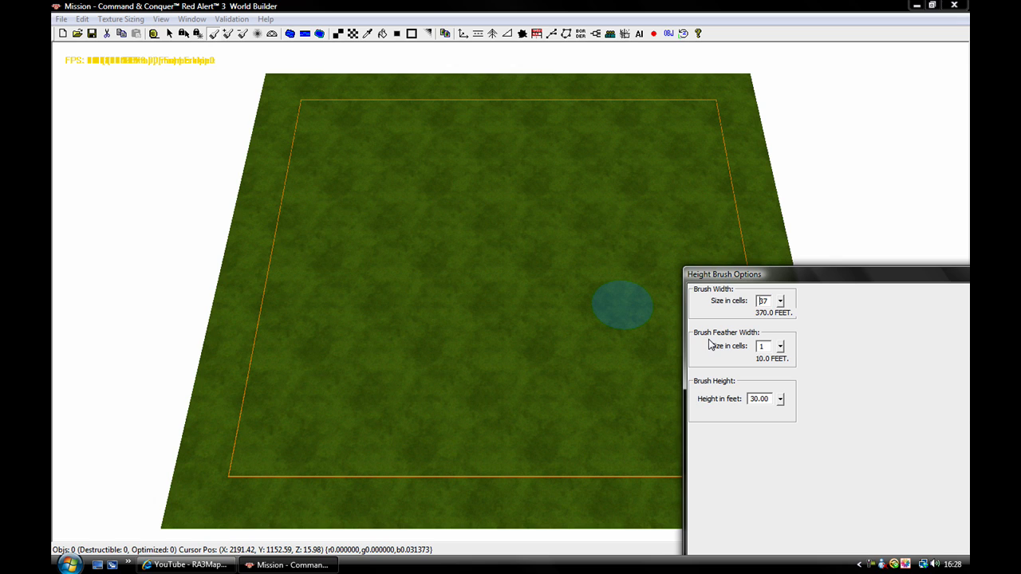
{"action": "mouse_move", "coordinate": [782, 351]}
{"action": "left_mouse_down"}
{"action": "mouse_move", "coordinate": [784, 316]}
{"action": "mouse_move", "coordinate": [783, 343]}
{"action": "left_mouse_up"}
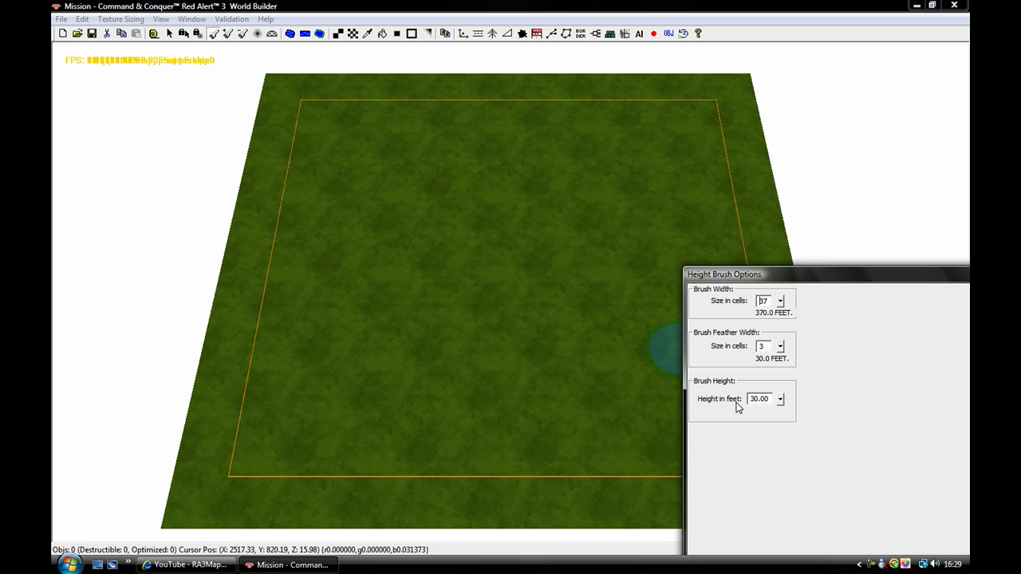
- Set the brush height to 71 feet and paint scattered raised patches across the middle of the terrain
{"action": "left_click", "coordinate": [781, 400]}
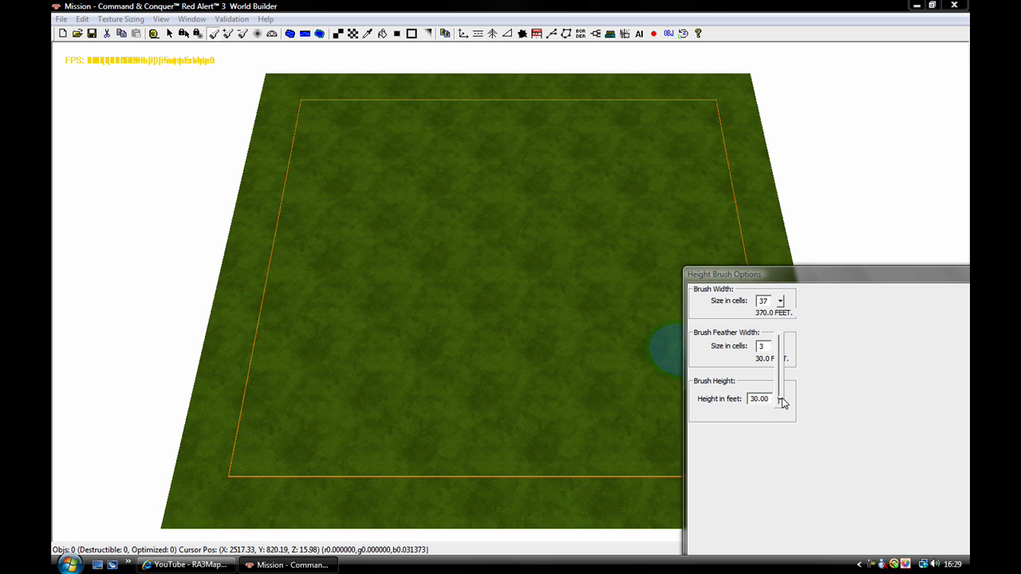
{"action": "left_click_drag", "start_coordinate": [784, 391], "coordinate": [784, 386]}
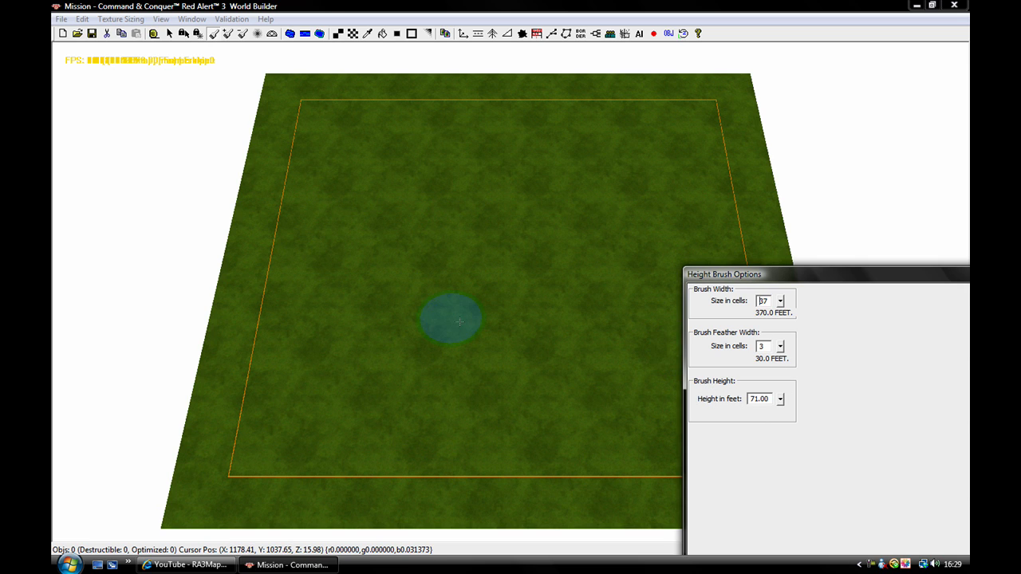
{"action": "mouse_move", "coordinate": [471, 322]}
{"action": "left_mouse_down"}
{"action": "mouse_move", "coordinate": [508, 324]}
{"action": "mouse_move", "coordinate": [534, 269]}
{"action": "mouse_move", "coordinate": [476, 276]}
{"action": "mouse_move", "coordinate": [524, 305]}
{"action": "mouse_move", "coordinate": [487, 280]}
{"action": "mouse_move", "coordinate": [450, 327]}
{"action": "mouse_move", "coordinate": [599, 279]}
{"action": "mouse_move", "coordinate": [431, 301]}
{"action": "mouse_move", "coordinate": [598, 356]}
{"action": "left_mouse_up"}
{"action": "mouse_move", "coordinate": [509, 379]}
{"action": "left_mouse_down"}
{"action": "mouse_move", "coordinate": [547, 258]}
{"action": "mouse_move", "coordinate": [417, 311]}
{"action": "mouse_move", "coordinate": [526, 200]}
{"action": "mouse_move", "coordinate": [378, 338]}
{"action": "mouse_move", "coordinate": [611, 244]}
{"action": "mouse_move", "coordinate": [429, 160]}
{"action": "mouse_move", "coordinate": [360, 173]}
{"action": "mouse_move", "coordinate": [430, 261]}
{"action": "left_mouse_up"}
- Paint higher patches at a brush height of 108 feet, and raise a large central plateau at 255 feet
{"action": "left_click_drag", "start_coordinate": [783, 400], "coordinate": [783, 388]}
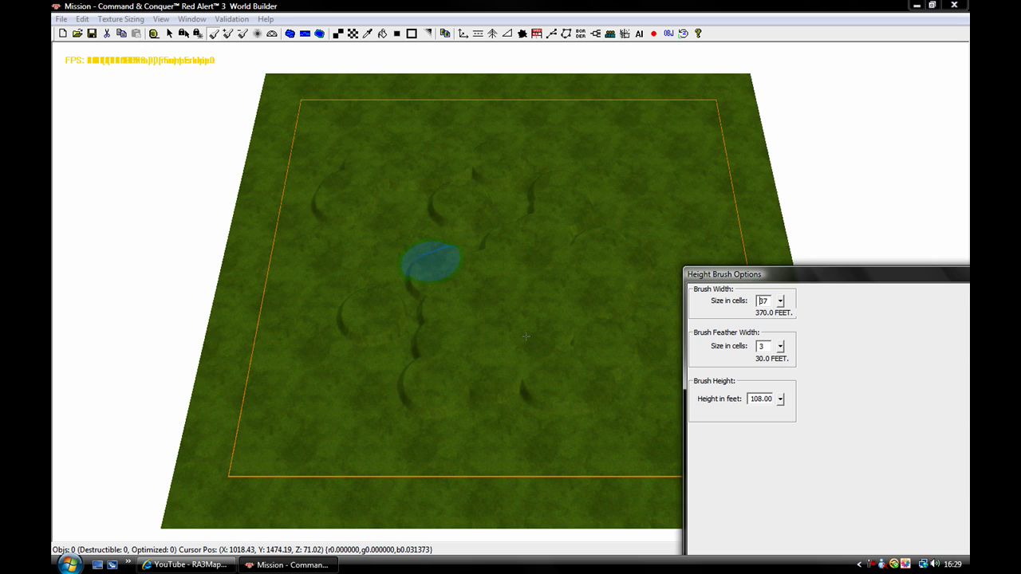
{"action": "mouse_move", "coordinate": [526, 336]}
{"action": "left_mouse_down"}
{"action": "mouse_move", "coordinate": [548, 239]}
{"action": "mouse_move", "coordinate": [543, 184]}
{"action": "left_mouse_up"}
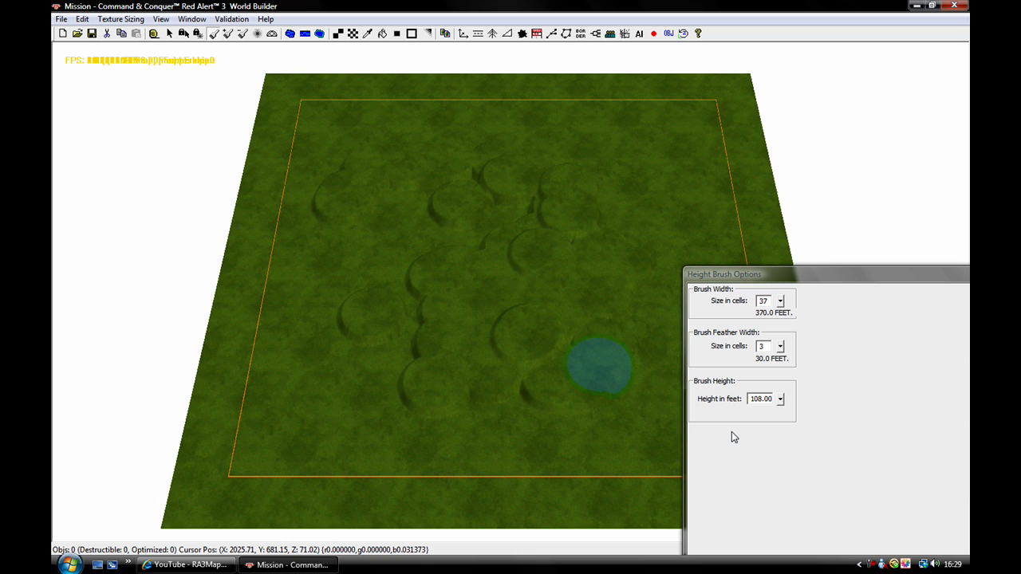
{"action": "left_click_drag", "start_coordinate": [781, 402], "coordinate": [768, 324]}
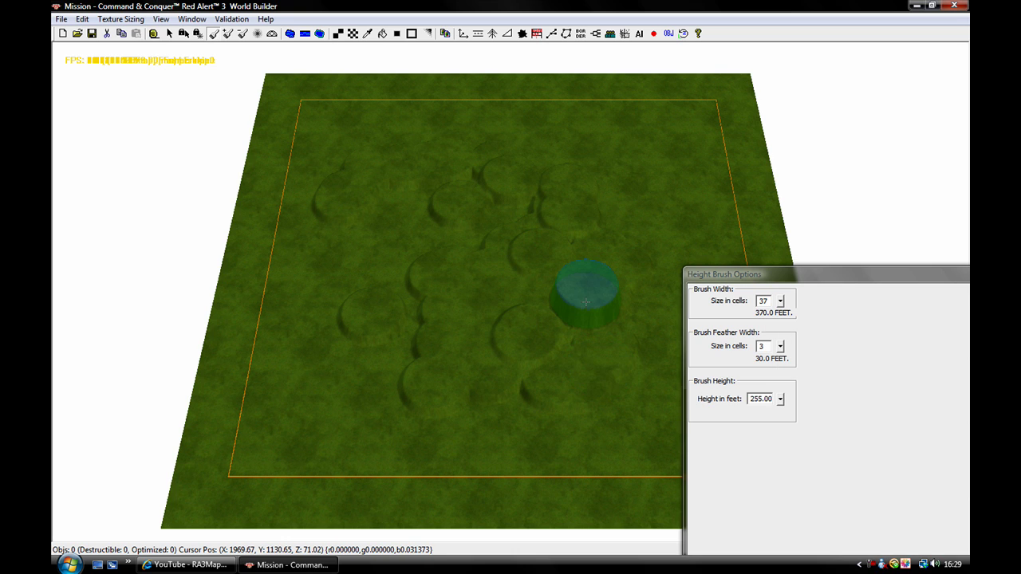
{"action": "mouse_move", "coordinate": [503, 276]}
{"action": "left_mouse_down"}
{"action": "mouse_move", "coordinate": [381, 261]}
{"action": "mouse_move", "coordinate": [366, 352]}
{"action": "mouse_move", "coordinate": [492, 304]}
{"action": "mouse_move", "coordinate": [476, 298]}
{"action": "mouse_move", "coordinate": [517, 346]}
{"action": "mouse_move", "coordinate": [547, 307]}
{"action": "mouse_move", "coordinate": [548, 368]}
{"action": "mouse_move", "coordinate": [511, 371]}
{"action": "mouse_move", "coordinate": [455, 289]}
{"action": "mouse_move", "coordinate": [548, 251]}
{"action": "mouse_move", "coordinate": [591, 289]}
{"action": "mouse_move", "coordinate": [580, 306]}
{"action": "mouse_move", "coordinate": [562, 307]}
{"action": "left_mouse_up"}
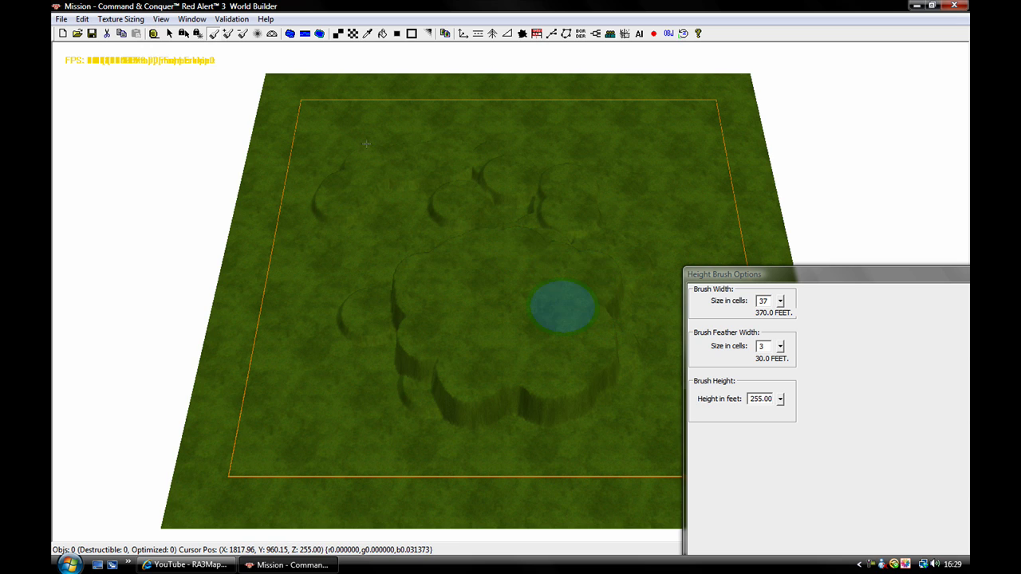
- Set the brush height to 0 feet and cut through the central plateau down to its lower-right surroundings
{"action": "left_click", "coordinate": [782, 398]}
{"action": "left_click", "coordinate": [783, 471]}
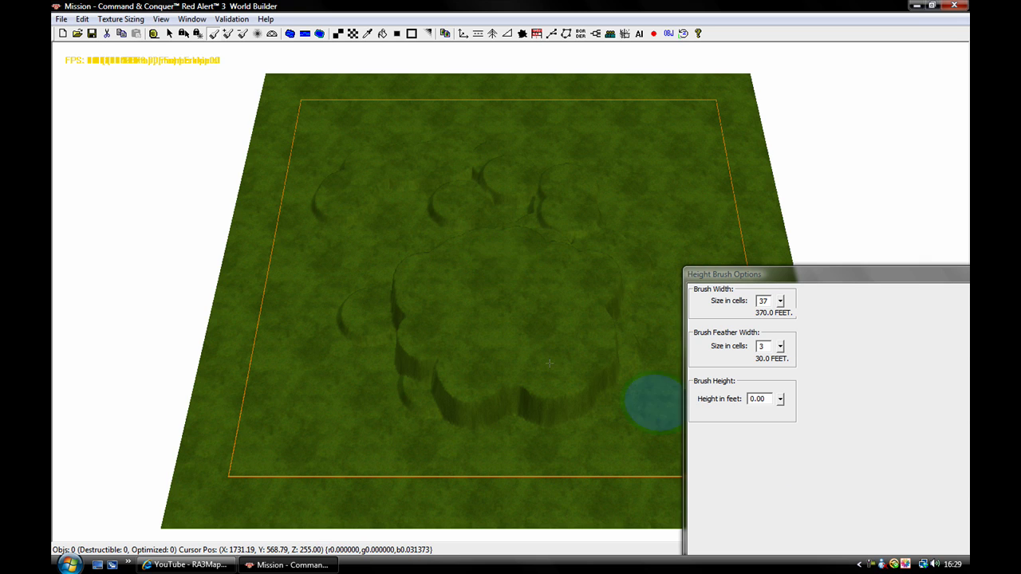
{"action": "mouse_move", "coordinate": [549, 364]}
{"action": "left_mouse_down"}
{"action": "mouse_move", "coordinate": [548, 376]}
{"action": "mouse_move", "coordinate": [536, 315]}
{"action": "mouse_move", "coordinate": [440, 266]}
{"action": "mouse_move", "coordinate": [614, 268]}
{"action": "mouse_move", "coordinate": [529, 262]}
{"action": "mouse_move", "coordinate": [490, 445]}
{"action": "mouse_move", "coordinate": [634, 426]}
{"action": "mouse_move", "coordinate": [456, 406]}
{"action": "mouse_move", "coordinate": [650, 426]}
{"action": "left_mouse_up"}
- Set the brush height to 16 feet and flatten the front part of the raised terrain
{"action": "left_click", "coordinate": [782, 398]}
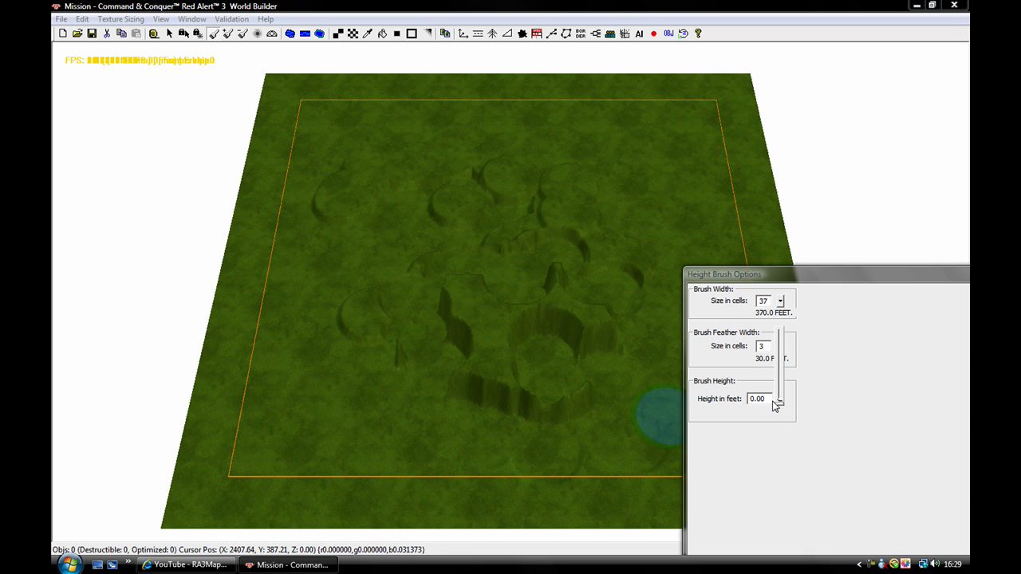
{"action": "left_click", "coordinate": [770, 399]}
{"action": "left_click_drag", "start_coordinate": [662, 388], "coordinate": [659, 386]}
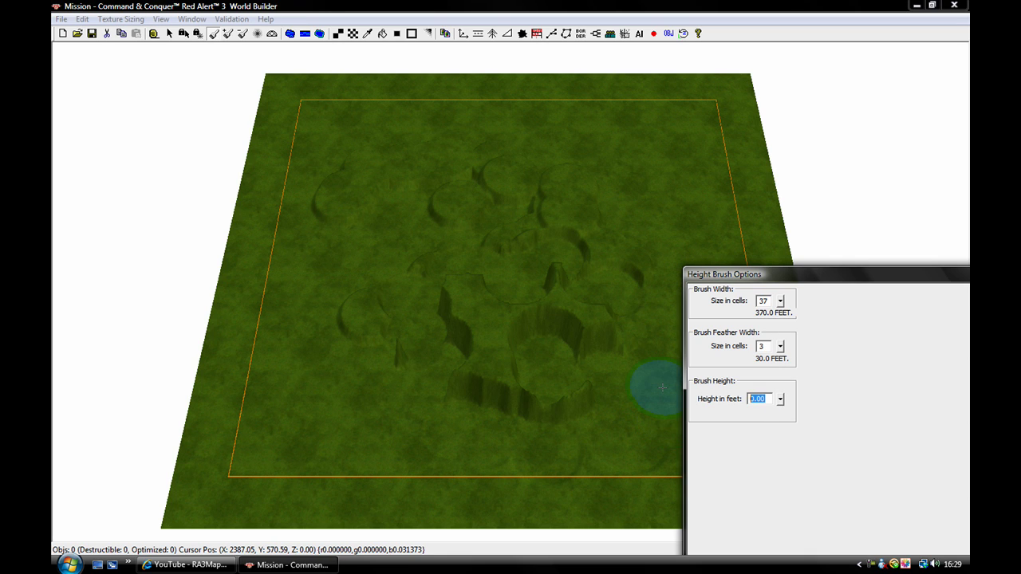
{"action": "type", "text": "16"}
{"action": "left_click", "coordinate": [561, 365]}
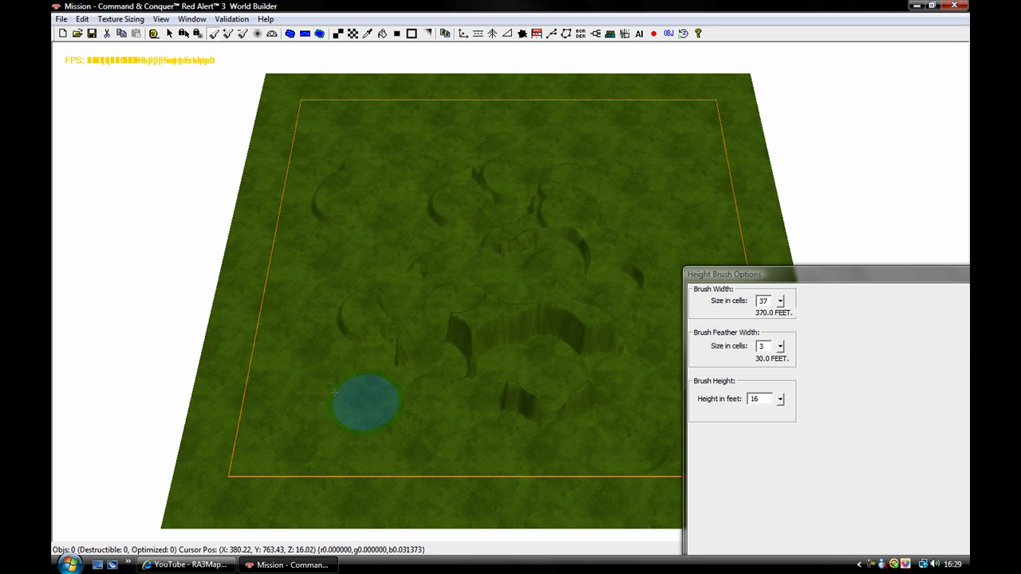
{"action": "mouse_move", "coordinate": [473, 436]}
{"action": "left_mouse_down"}
{"action": "mouse_move", "coordinate": [478, 461]}
{"action": "mouse_move", "coordinate": [524, 456]}
{"action": "mouse_move", "coordinate": [430, 440]}
{"action": "mouse_move", "coordinate": [694, 423]}
{"action": "left_mouse_up"}
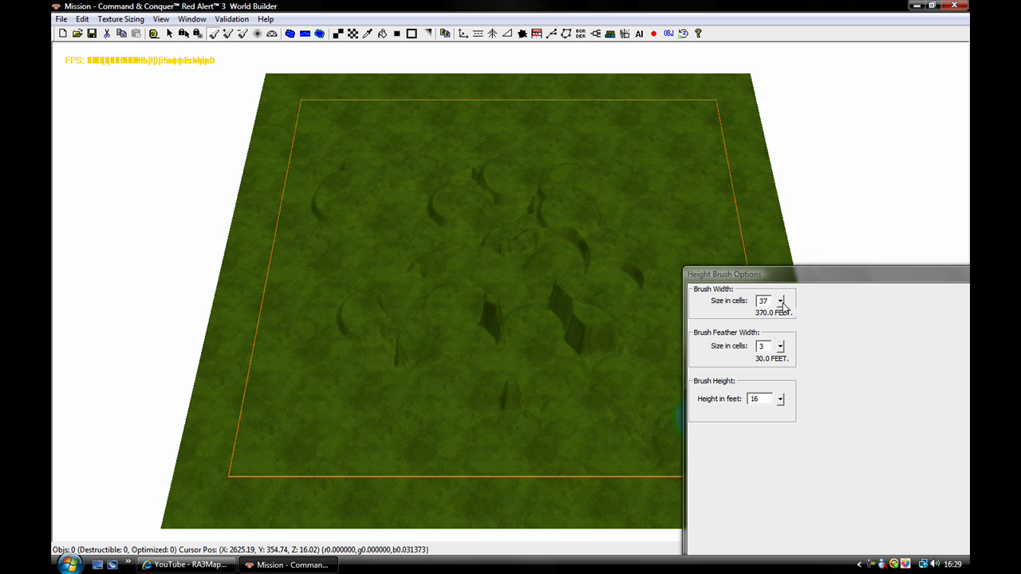
- Level the whole terrain with a 245-cell brush, and restore the width to 37 cells with the brush options moved aside
{"action": "left_click_drag", "start_coordinate": [781, 302], "coordinate": [783, 232]}
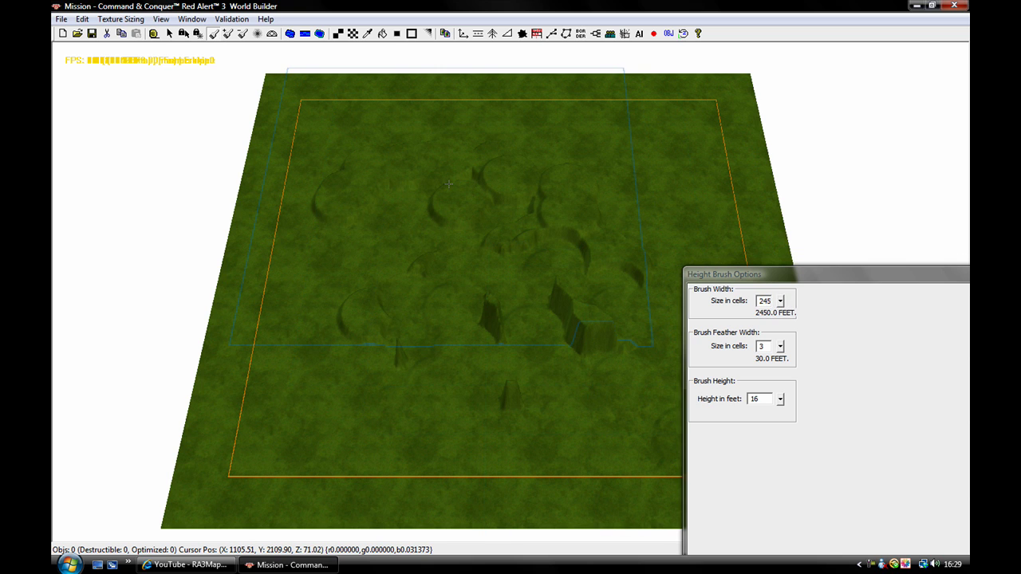
{"action": "mouse_move", "coordinate": [450, 184]}
{"action": "left_mouse_down"}
{"action": "mouse_move", "coordinate": [544, 335]}
{"action": "mouse_move", "coordinate": [619, 337]}
{"action": "mouse_move", "coordinate": [411, 81]}
{"action": "left_mouse_up"}
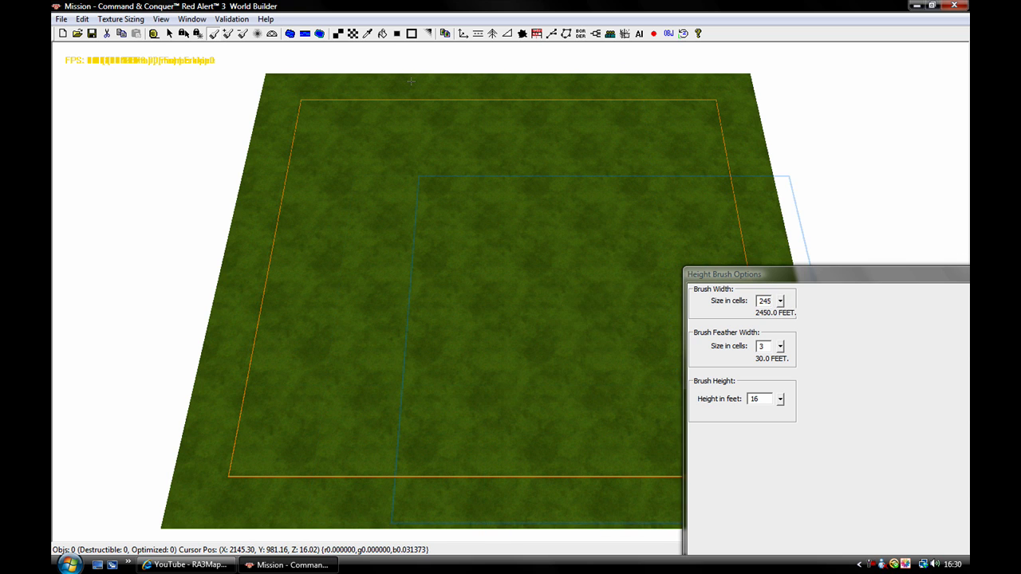
{"action": "left_click_drag", "start_coordinate": [782, 304], "coordinate": [782, 372]}
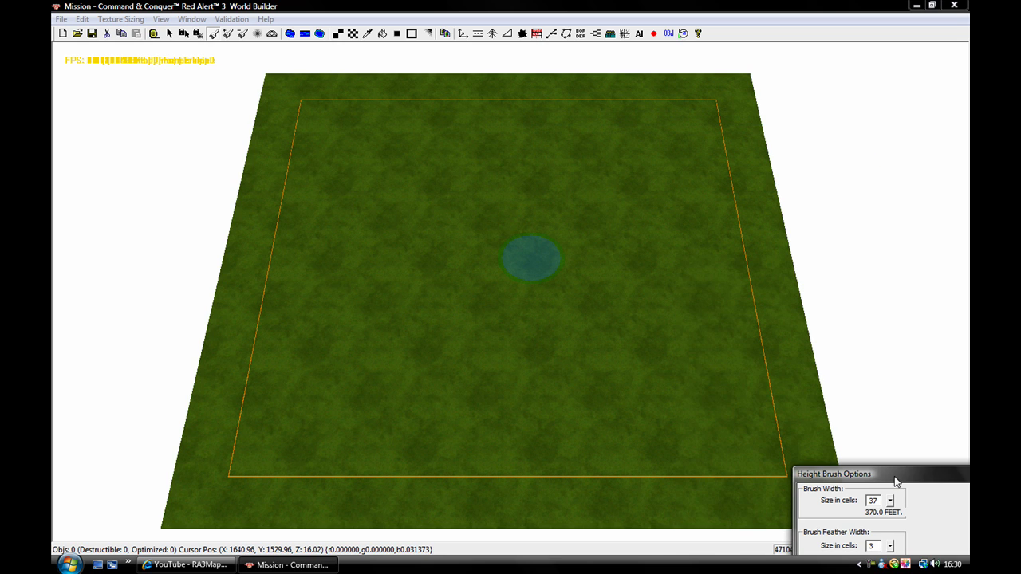
- Switch to the height-adding terrain brush, set the raise amount to 12 feet, and raise the ground around the map's centre
{"action": "left_click", "coordinate": [227, 36]}
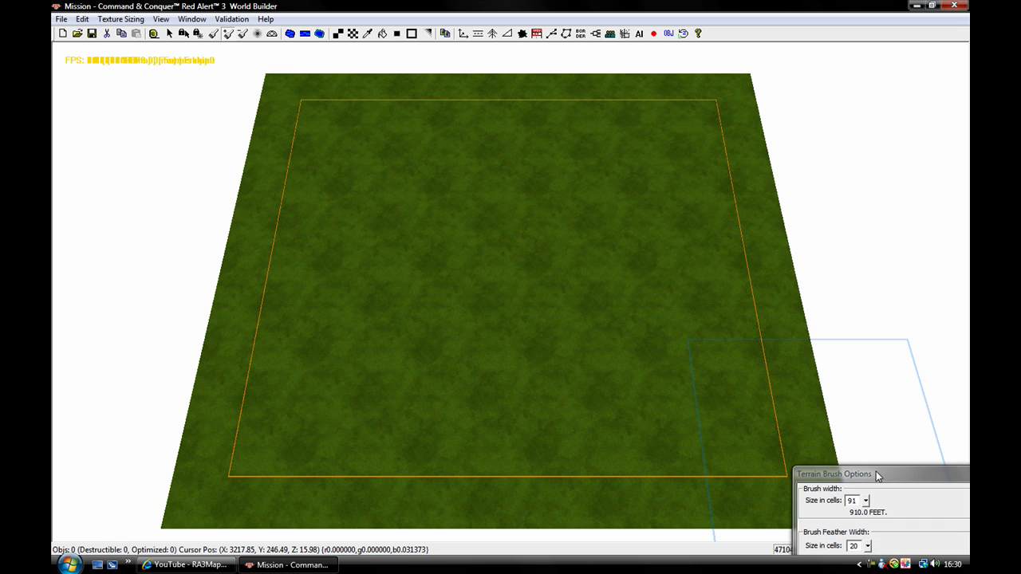
{"action": "mouse_move", "coordinate": [879, 461]}
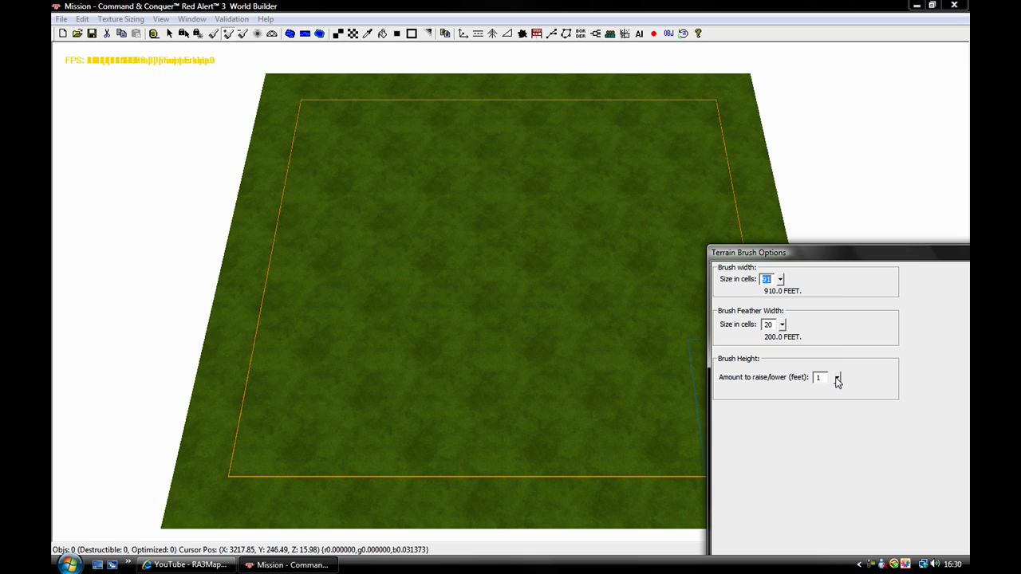
{"action": "left_click", "coordinate": [837, 379]}
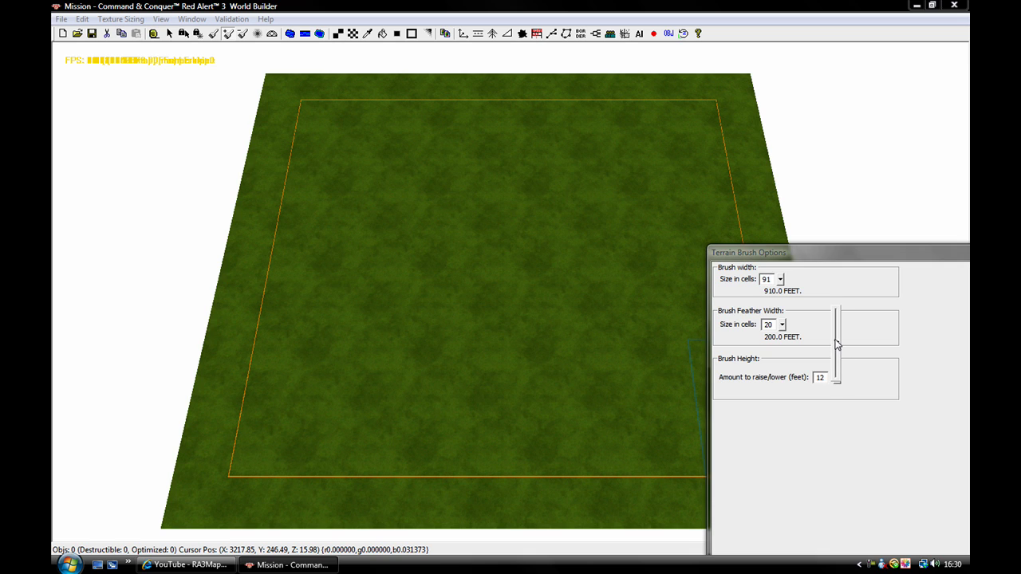
{"action": "left_click", "coordinate": [771, 322]}
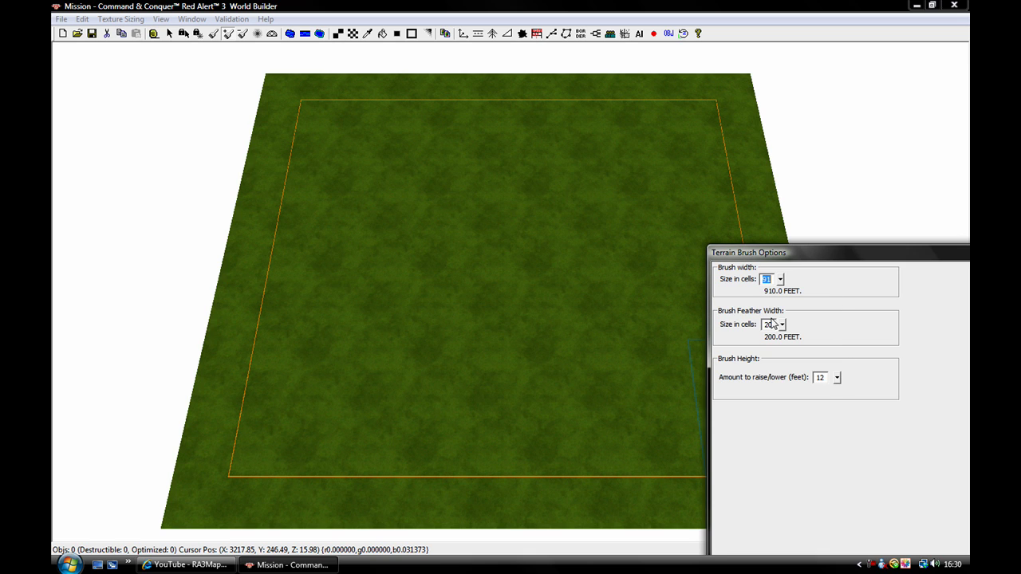
{"action": "left_click", "coordinate": [517, 292]}
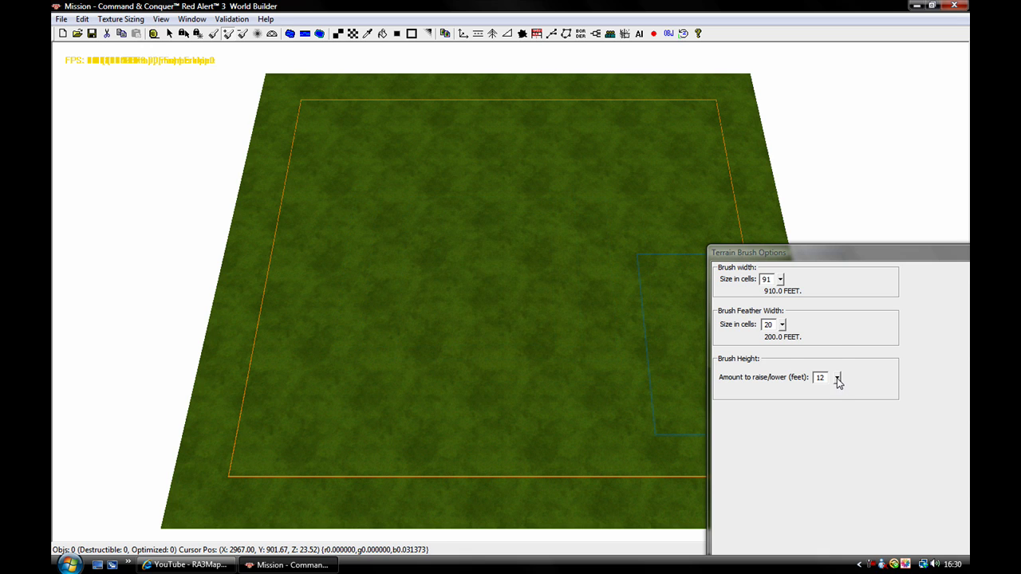
- Build a rugged mound in the lower-middle terrain with a 21-foot raise amount, 37-cell brush width and 4-cell feather width
{"action": "left_click_drag", "start_coordinate": [837, 378], "coordinate": [831, 325]}
{"action": "type", "text": "64"}
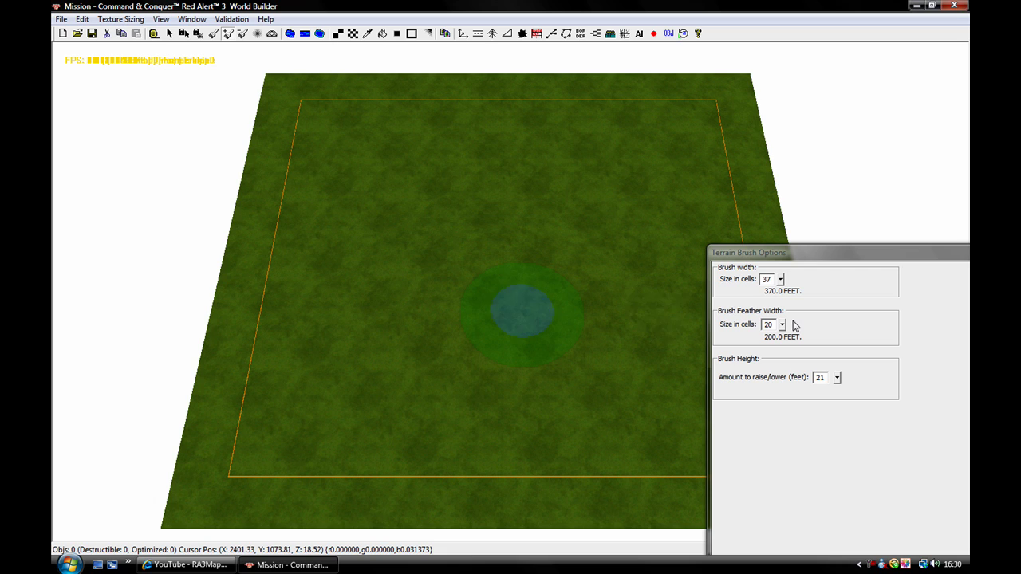
{"action": "left_click_drag", "start_coordinate": [786, 327], "coordinate": [784, 391]}
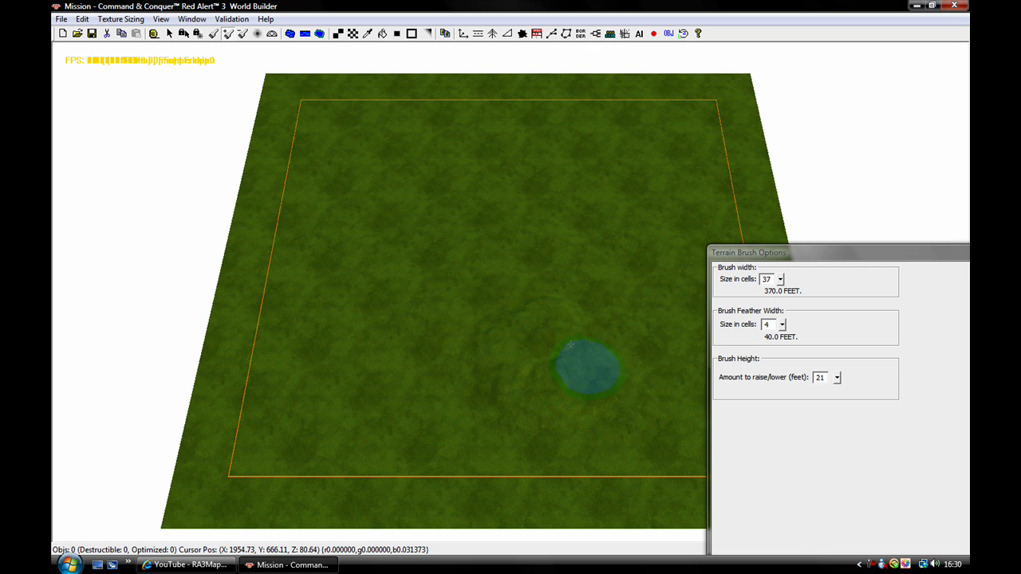
{"action": "mouse_move", "coordinate": [532, 343]}
{"action": "left_mouse_down"}
{"action": "mouse_move", "coordinate": [493, 363]}
{"action": "mouse_move", "coordinate": [533, 399]}
{"action": "mouse_move", "coordinate": [550, 348]}
{"action": "mouse_move", "coordinate": [510, 326]}
{"action": "mouse_move", "coordinate": [488, 339]}
{"action": "mouse_move", "coordinate": [512, 391]}
{"action": "mouse_move", "coordinate": [577, 375]}
{"action": "mouse_move", "coordinate": [558, 309]}
{"action": "mouse_move", "coordinate": [608, 390]}
{"action": "mouse_move", "coordinate": [604, 348]}
{"action": "mouse_move", "coordinate": [551, 317]}
{"action": "mouse_move", "coordinate": [536, 403]}
{"action": "mouse_move", "coordinate": [629, 347]}
{"action": "left_mouse_up"}
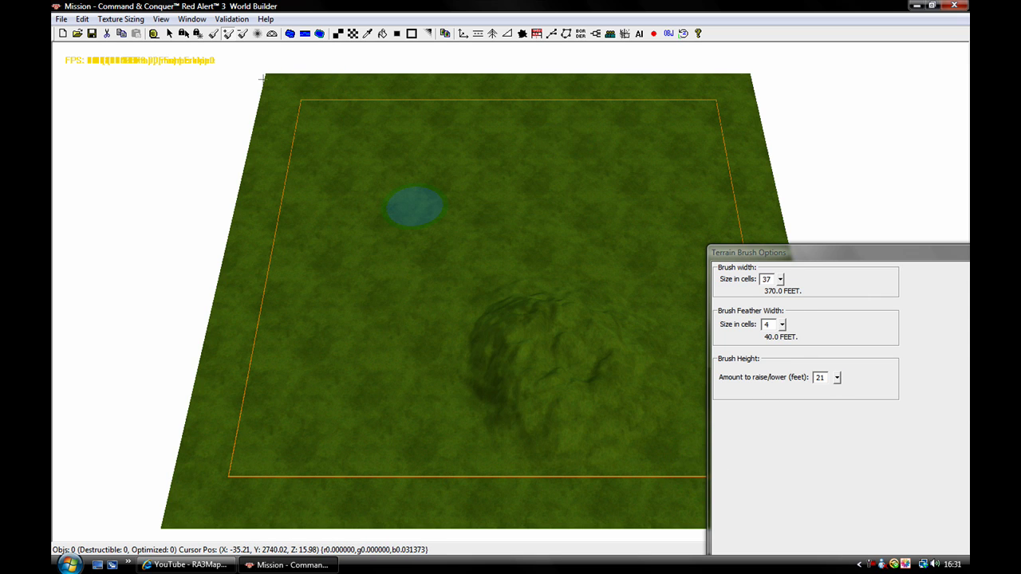
- Lower parts of the mound using the height-removing brush with an amount of 7 feet, and move the brush options clear of the map
{"action": "left_click", "coordinate": [243, 35]}
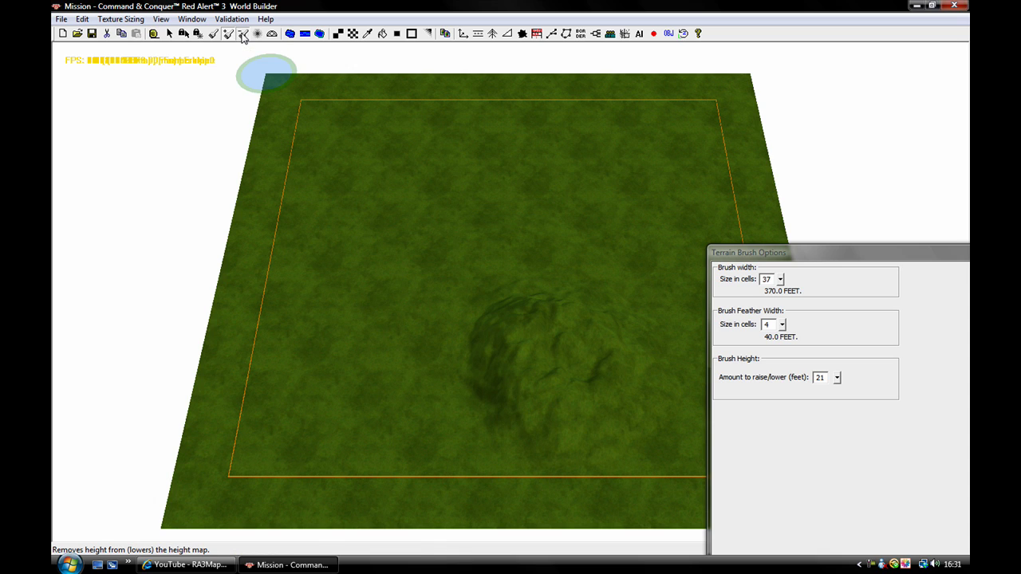
{"action": "left_click_drag", "start_coordinate": [839, 381], "coordinate": [840, 432]}
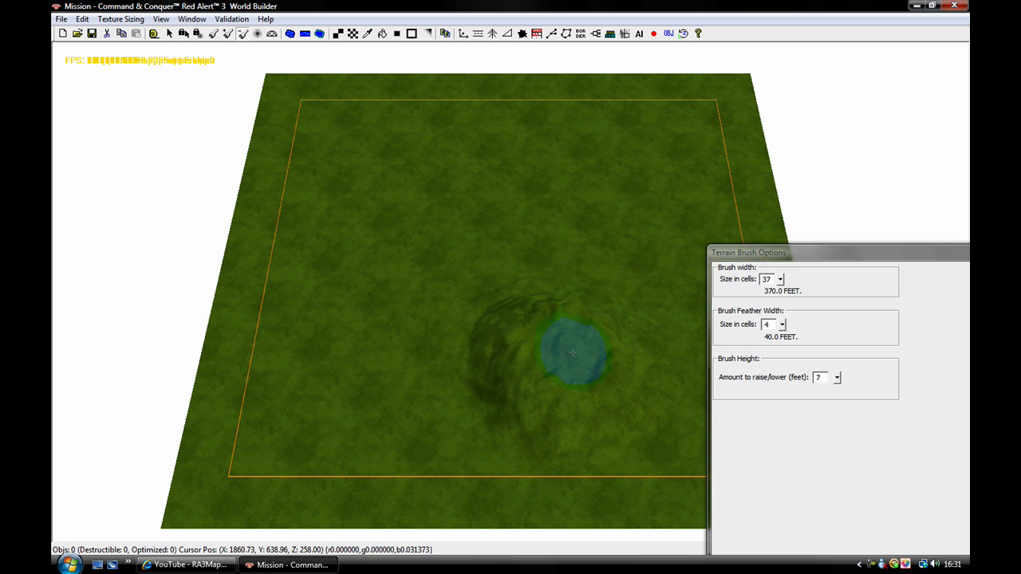
{"action": "mouse_move", "coordinate": [561, 338]}
{"action": "left_mouse_down"}
{"action": "mouse_move", "coordinate": [496, 327]}
{"action": "mouse_move", "coordinate": [526, 417]}
{"action": "mouse_move", "coordinate": [590, 426]}
{"action": "left_mouse_up"}
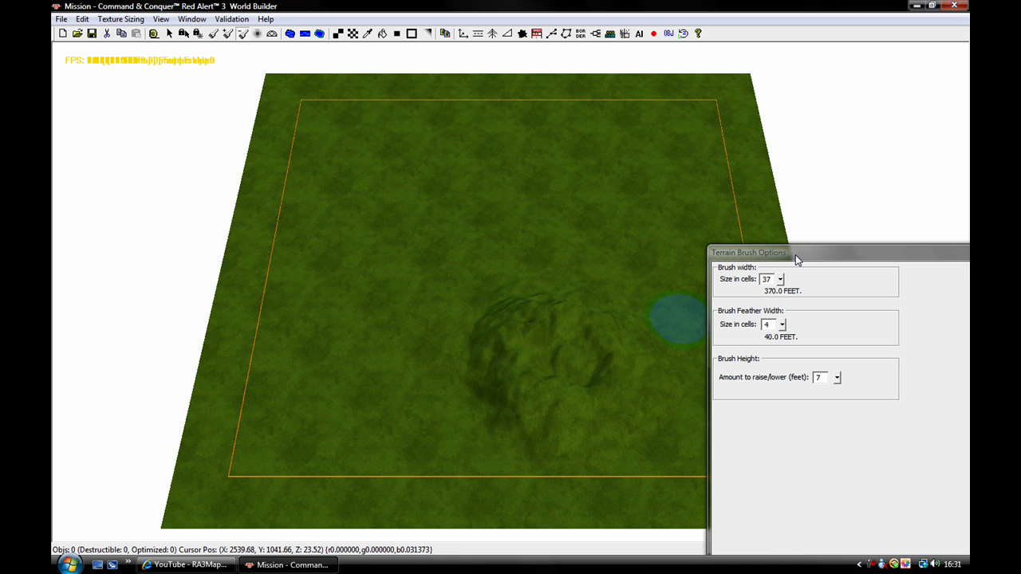
{"action": "left_click_drag", "start_coordinate": [796, 254], "coordinate": [891, 430]}
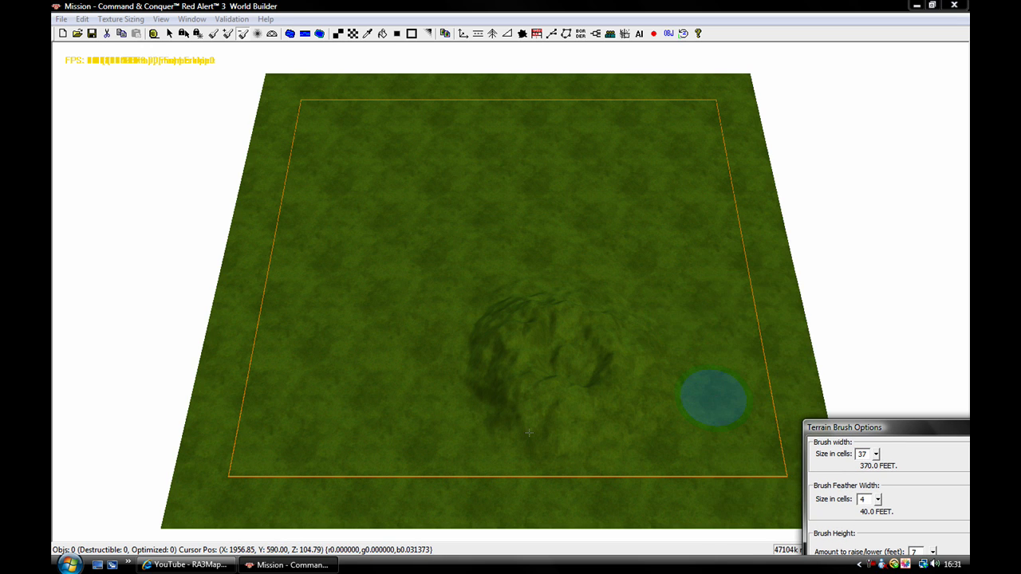